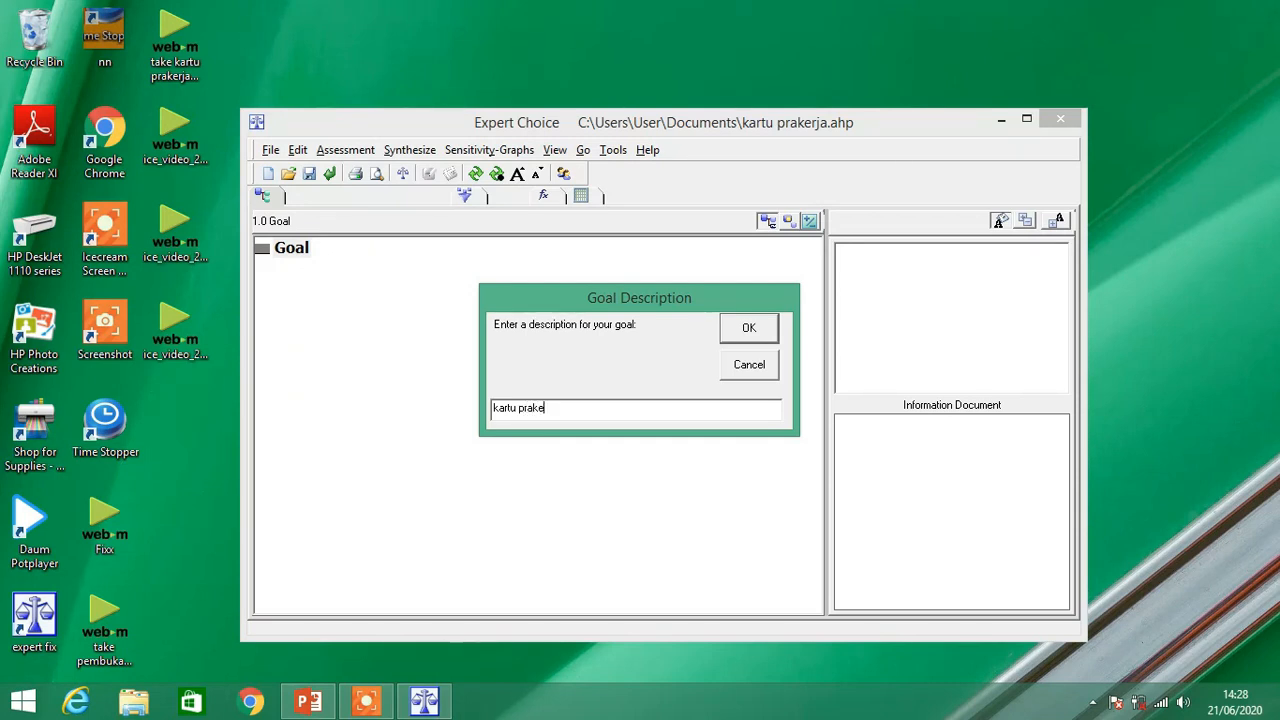
Set the goal description to "kartu prakerja" and add "WNI usia diatas 18 tahun" as its first child node.
type("erja")
key("Return")
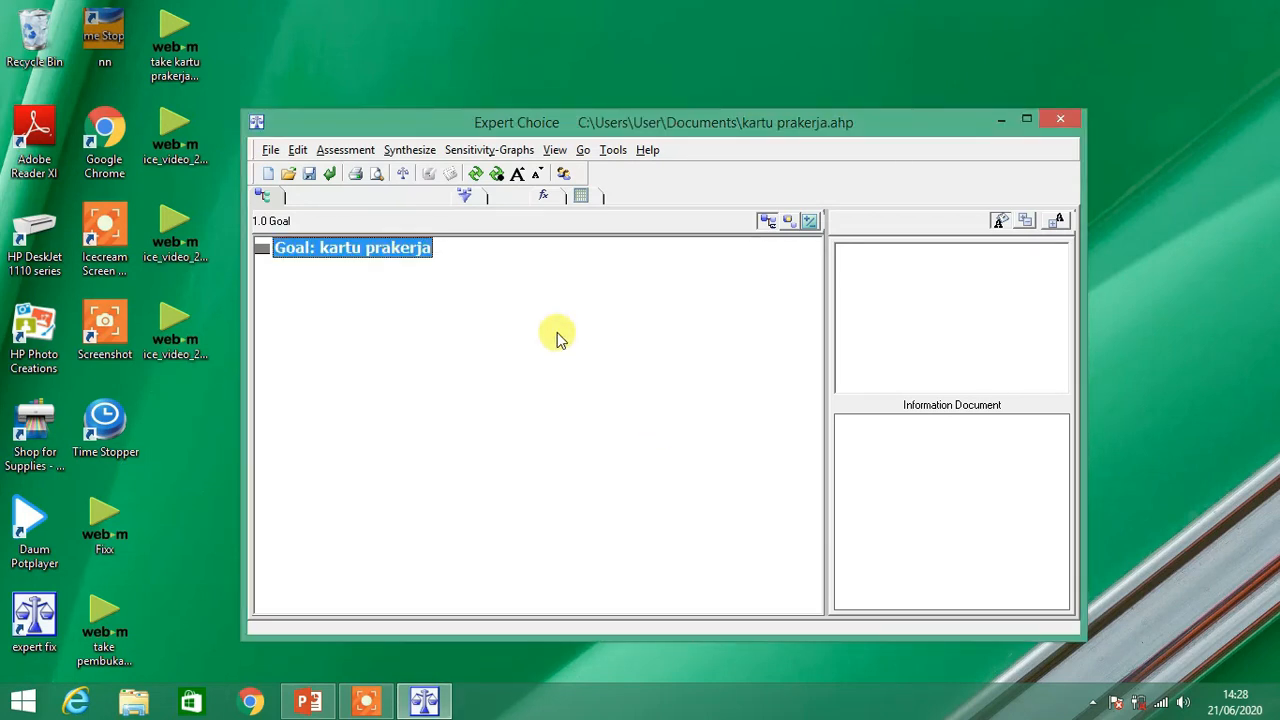
right_click(392, 246)
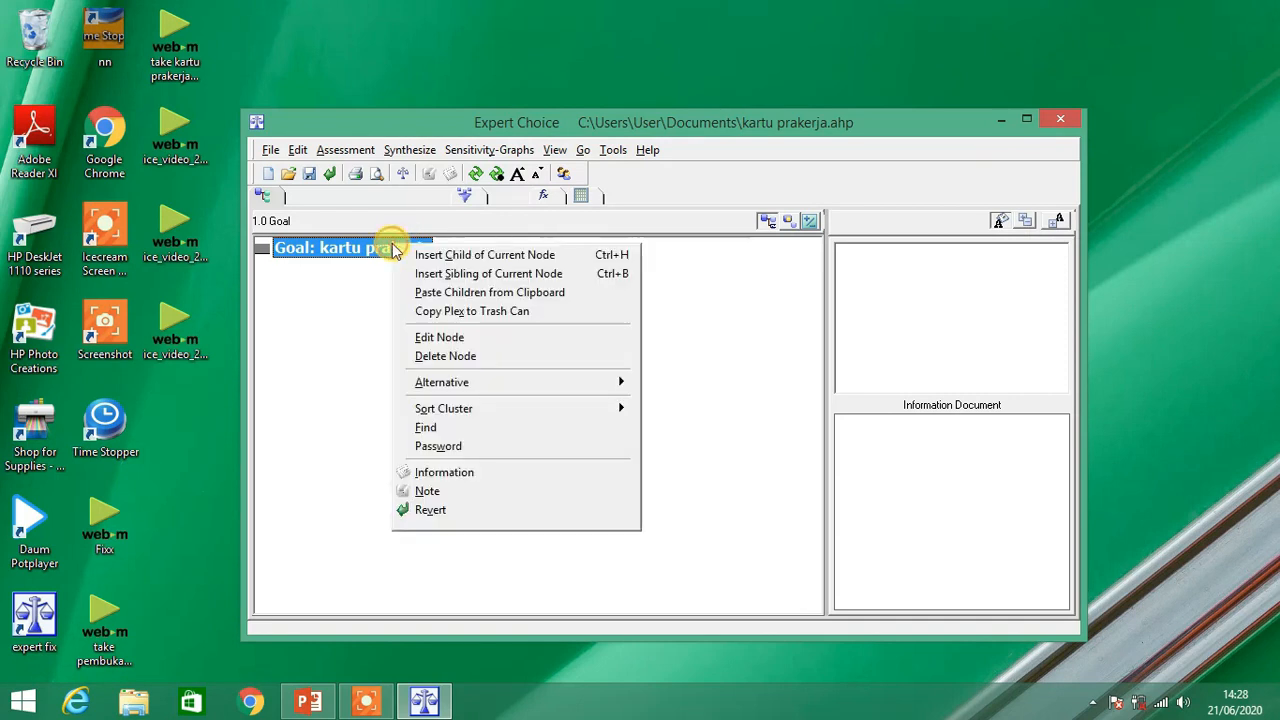
left_click(468, 256)
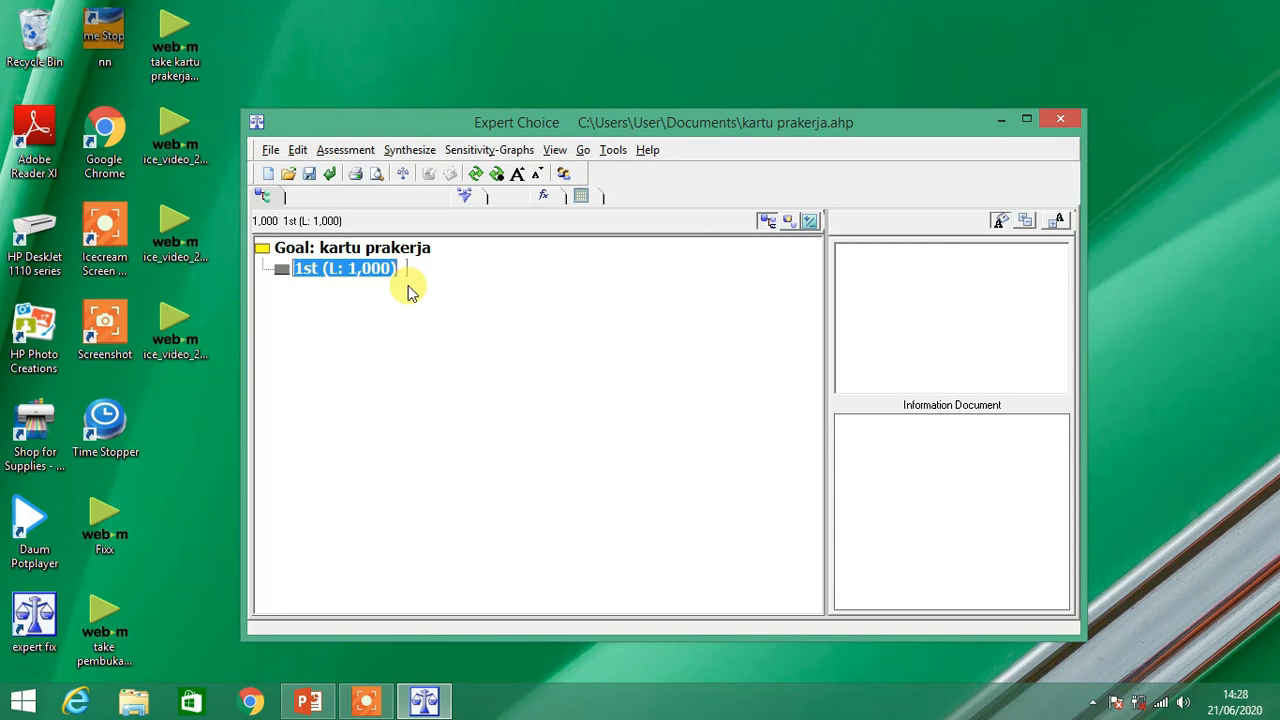
type("WNI ")
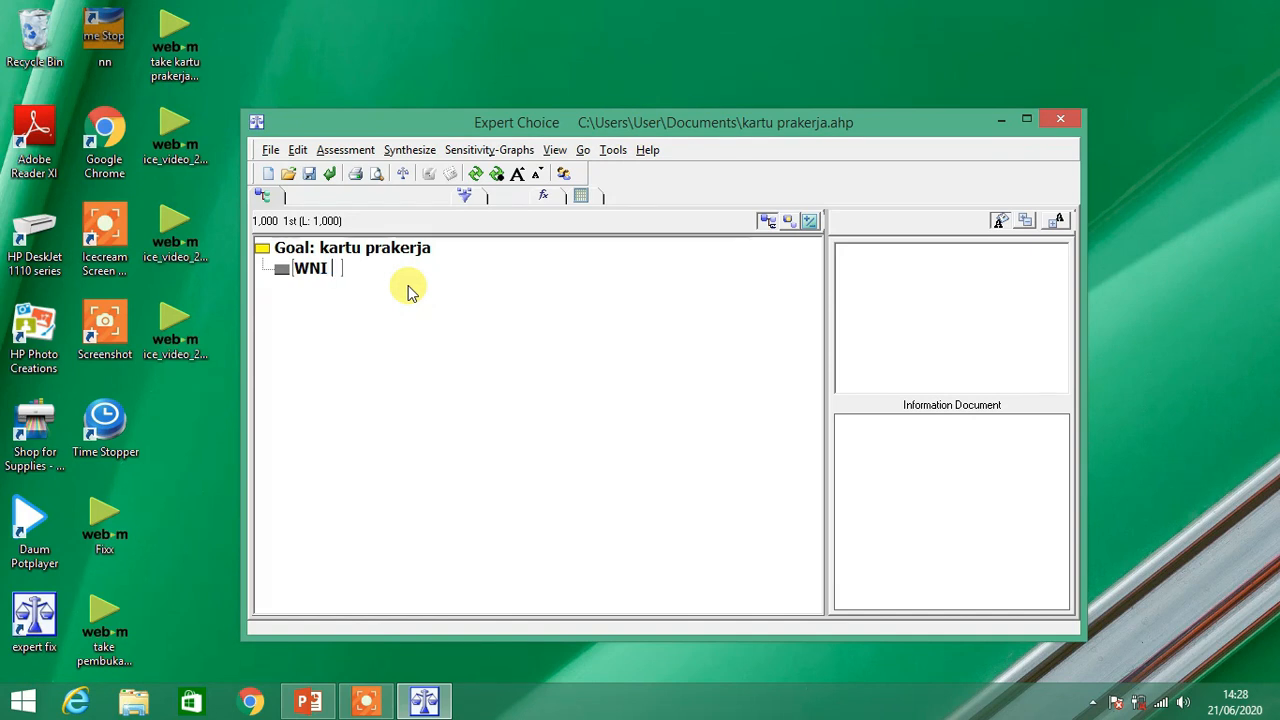
type("us")
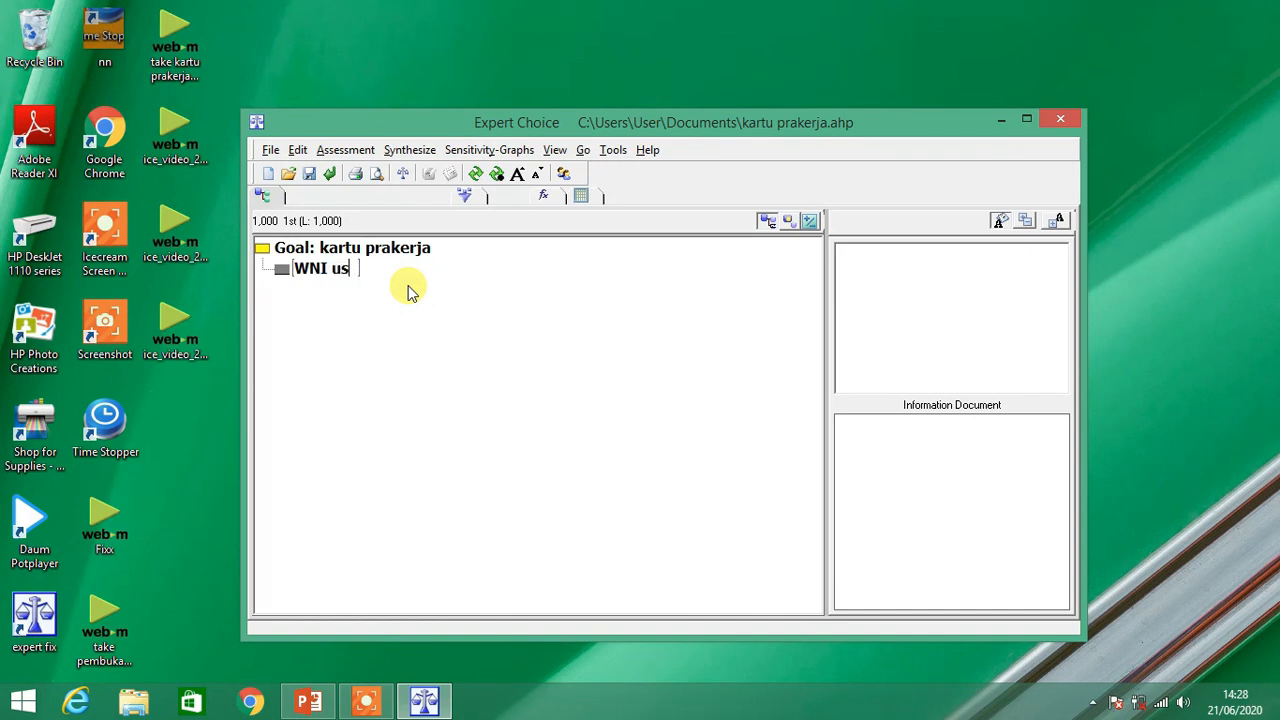
type("ia diatas 18 tahu")
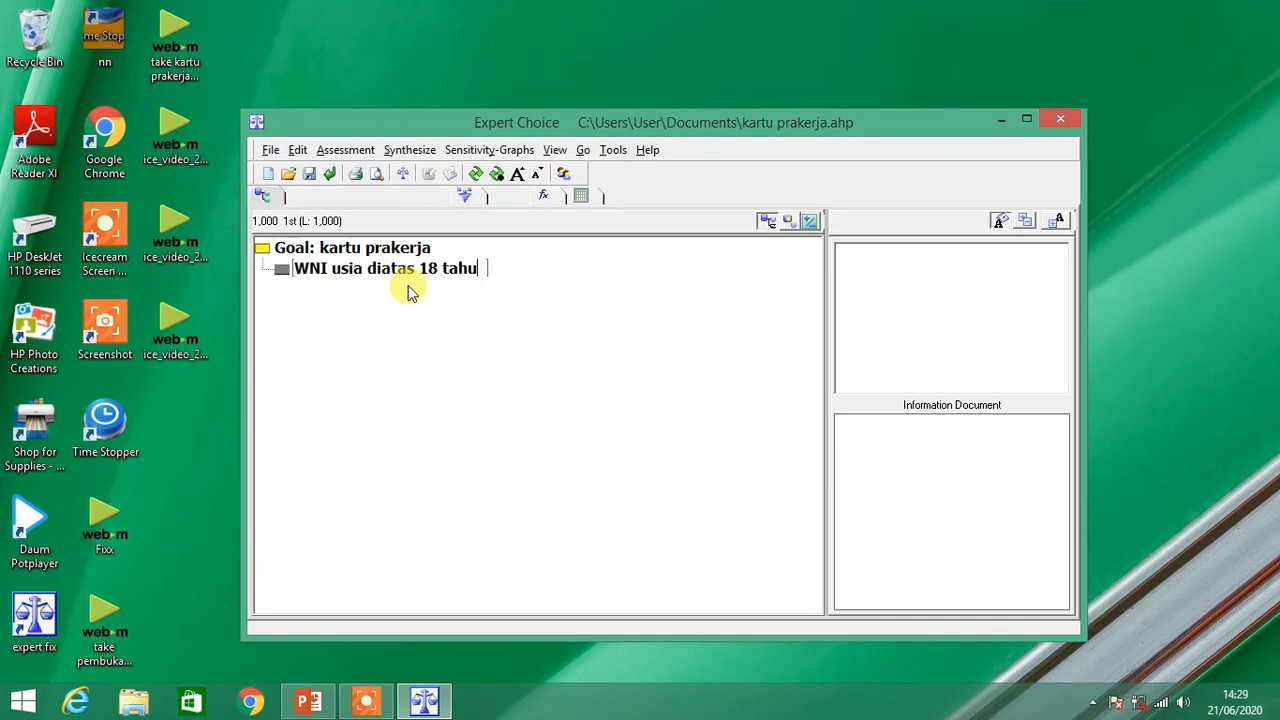
type("n")
key("Return")
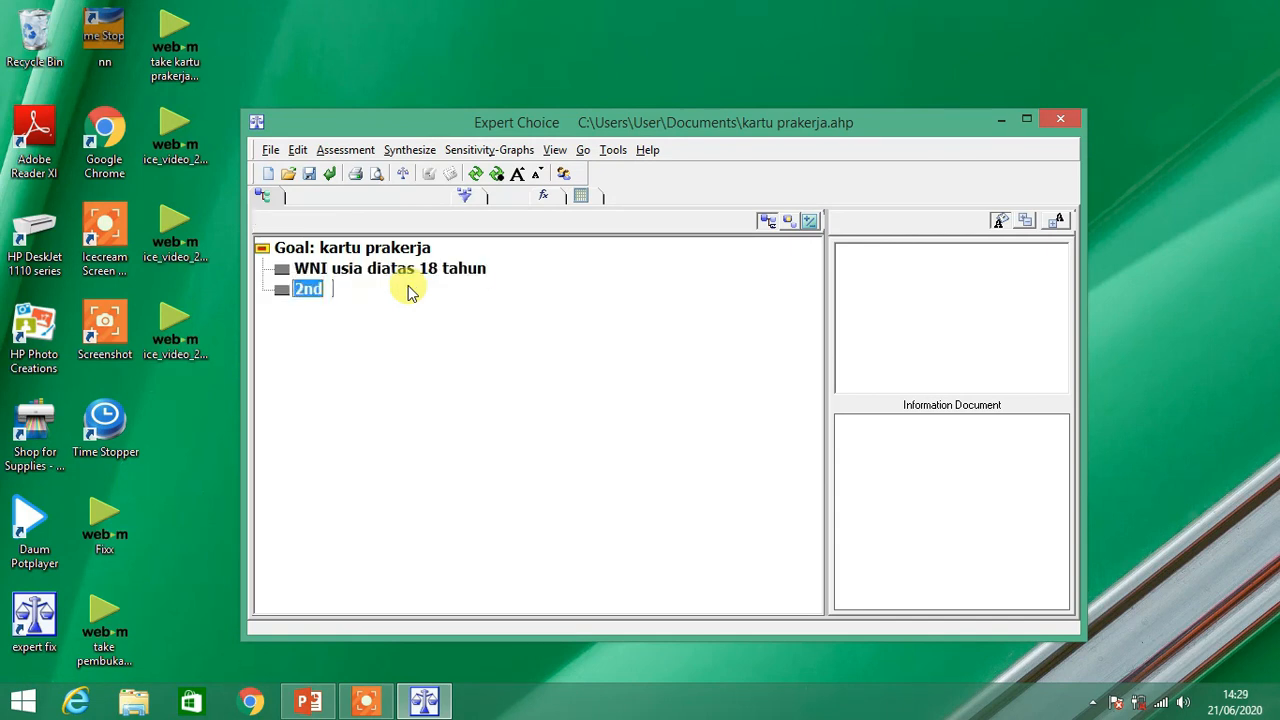
Name the second criterion under the goal "lulus pendidikan formal".
type("lulusa")
key("BackSpace")
type("pen")
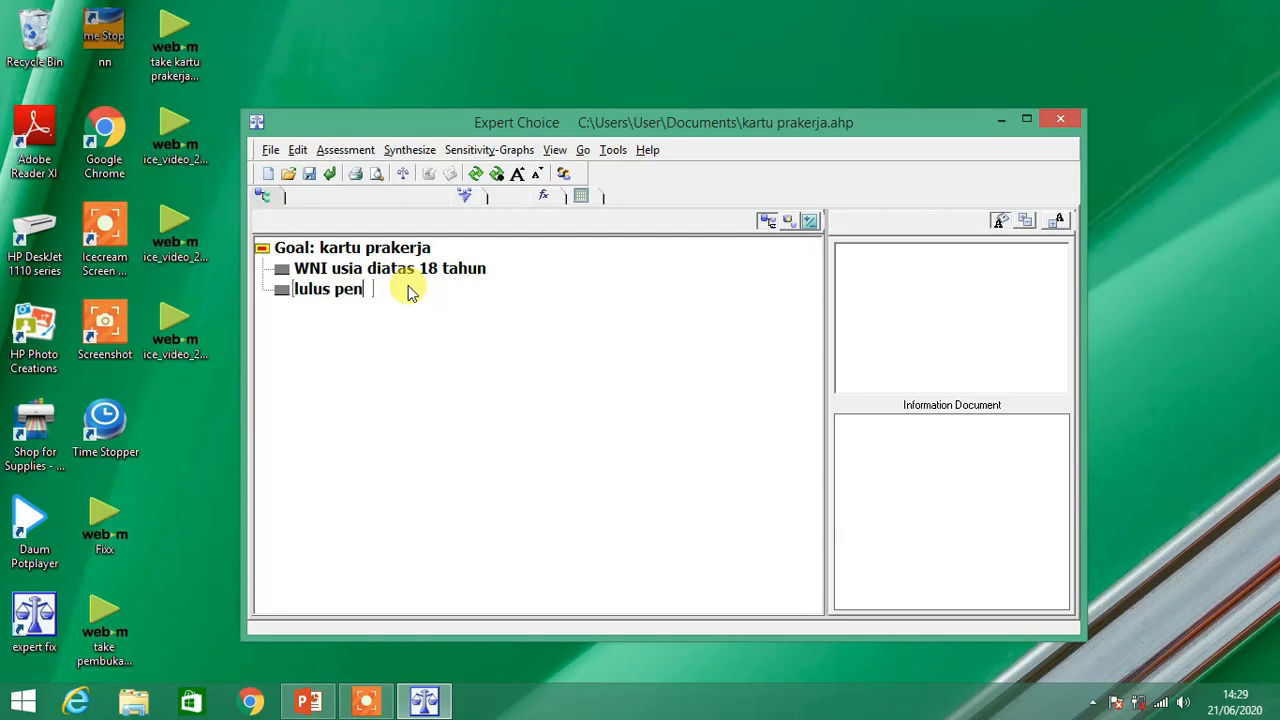
type("didikan for")
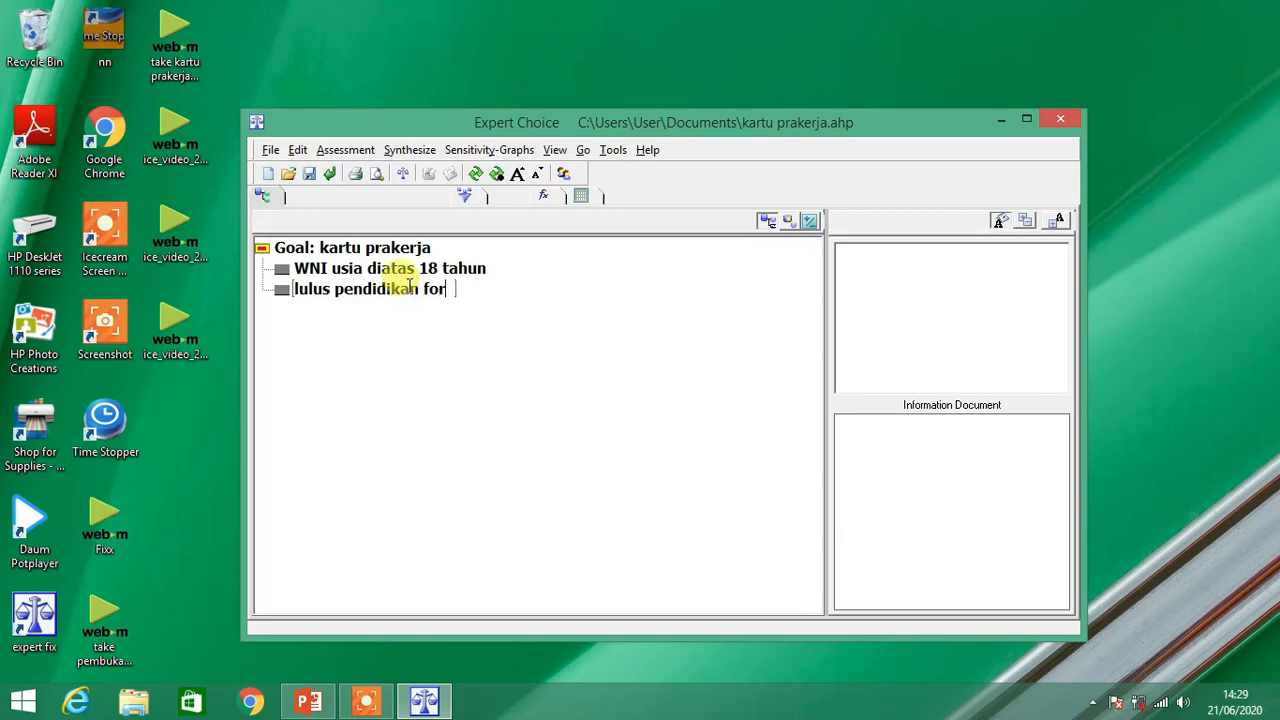
type("mal")
key("Return")
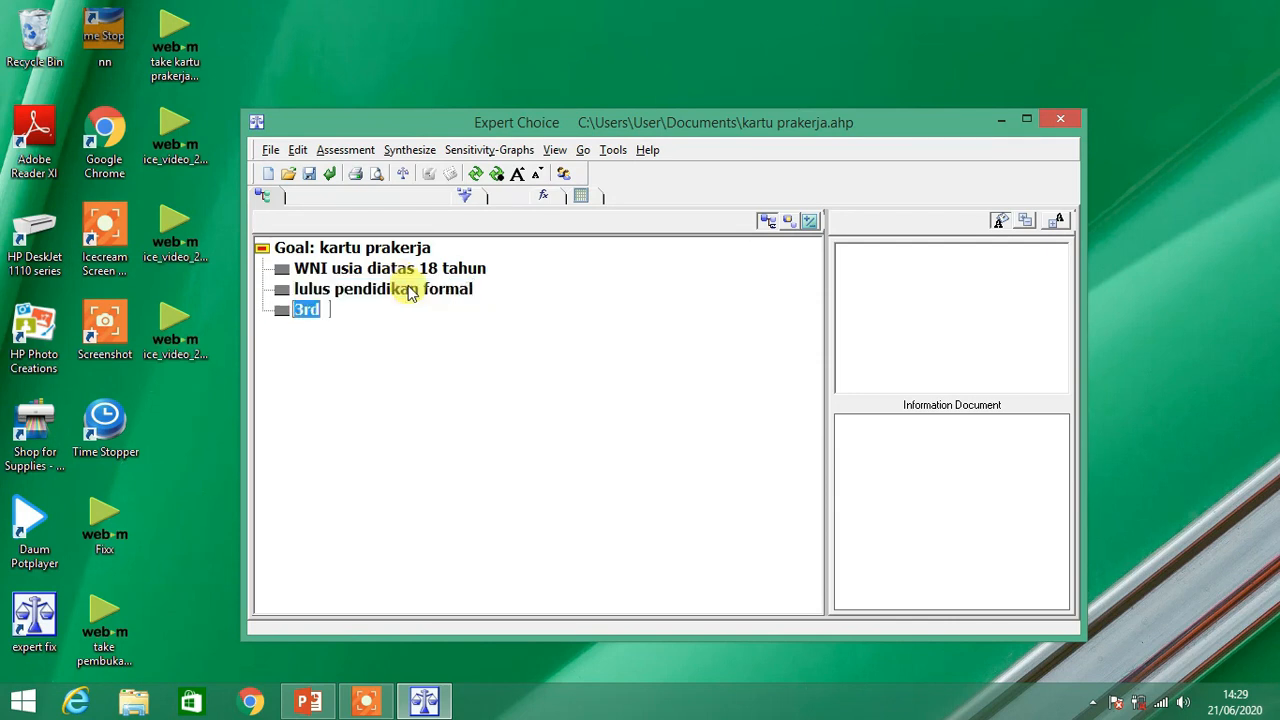
Name the third criterion "terkena PHK" and end node entry without adding a fourth.
type("terke")
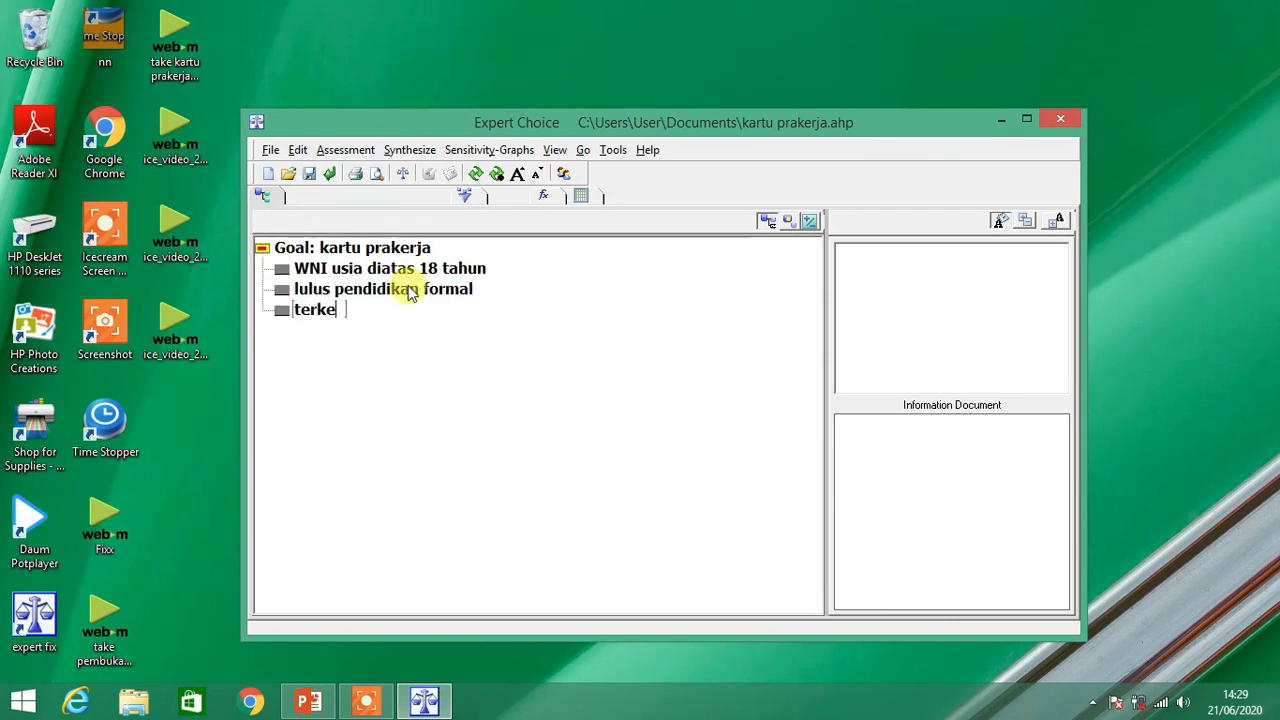
type("na PHK")
key("Return")
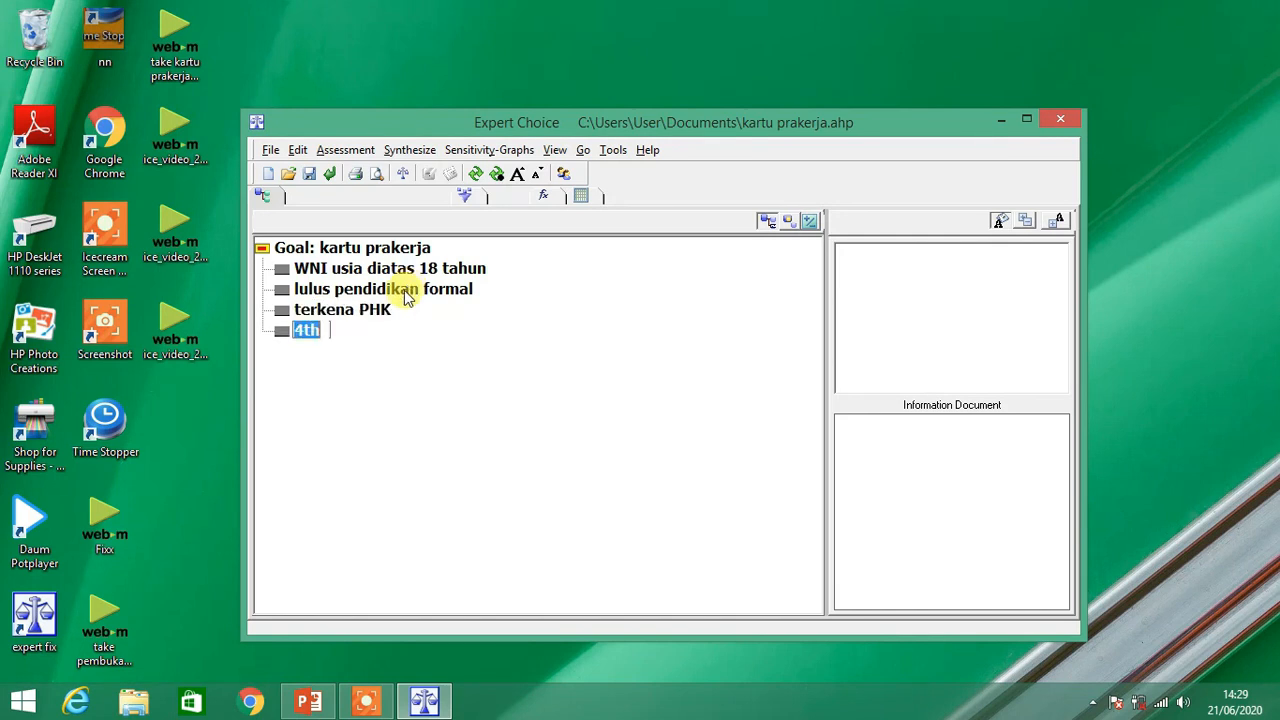
left_click(380, 310)
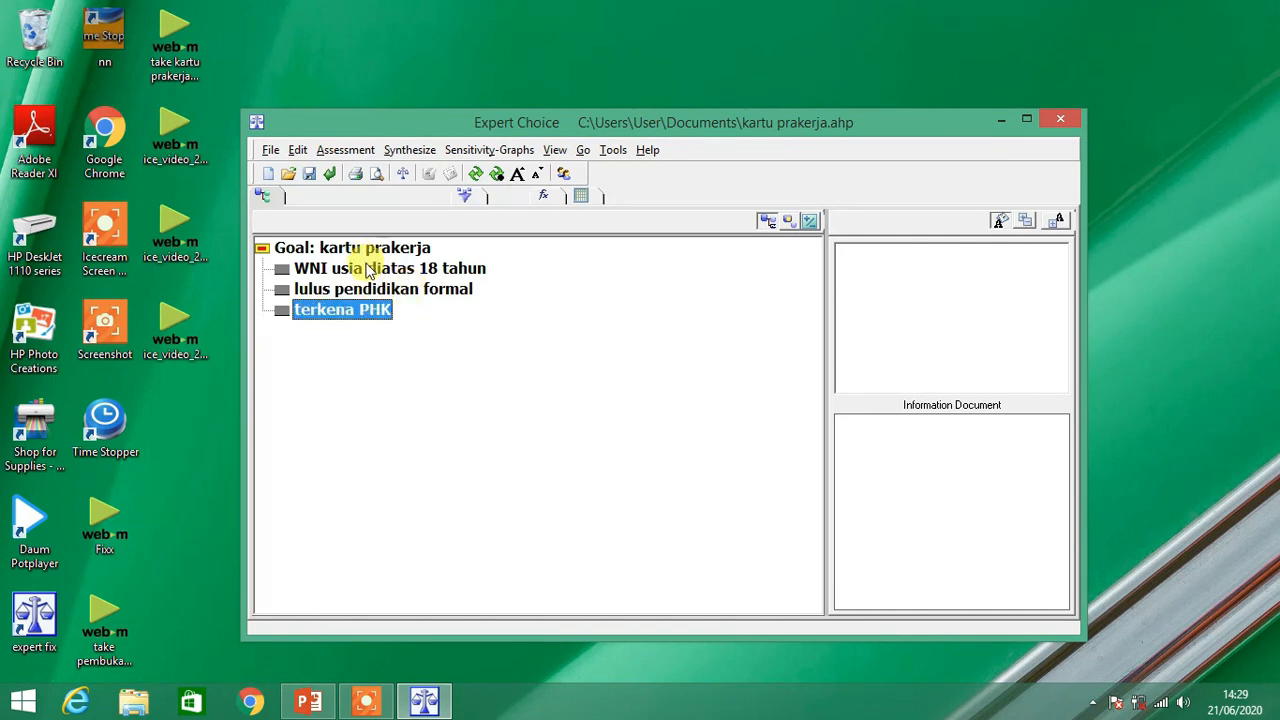
Select the "WNI usia diatas 18 tahun" criterion and add the alternative "bantuan dana pelatihan".
left_click(368, 270)
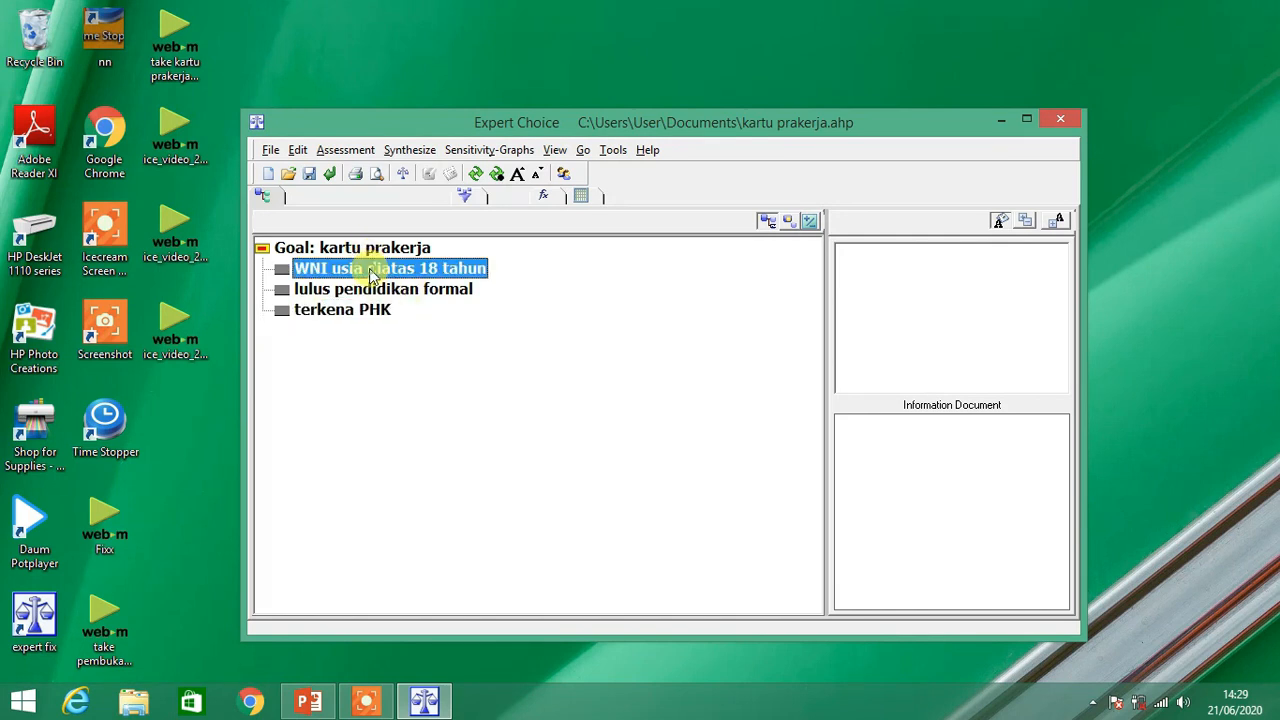
left_click(1057, 222)
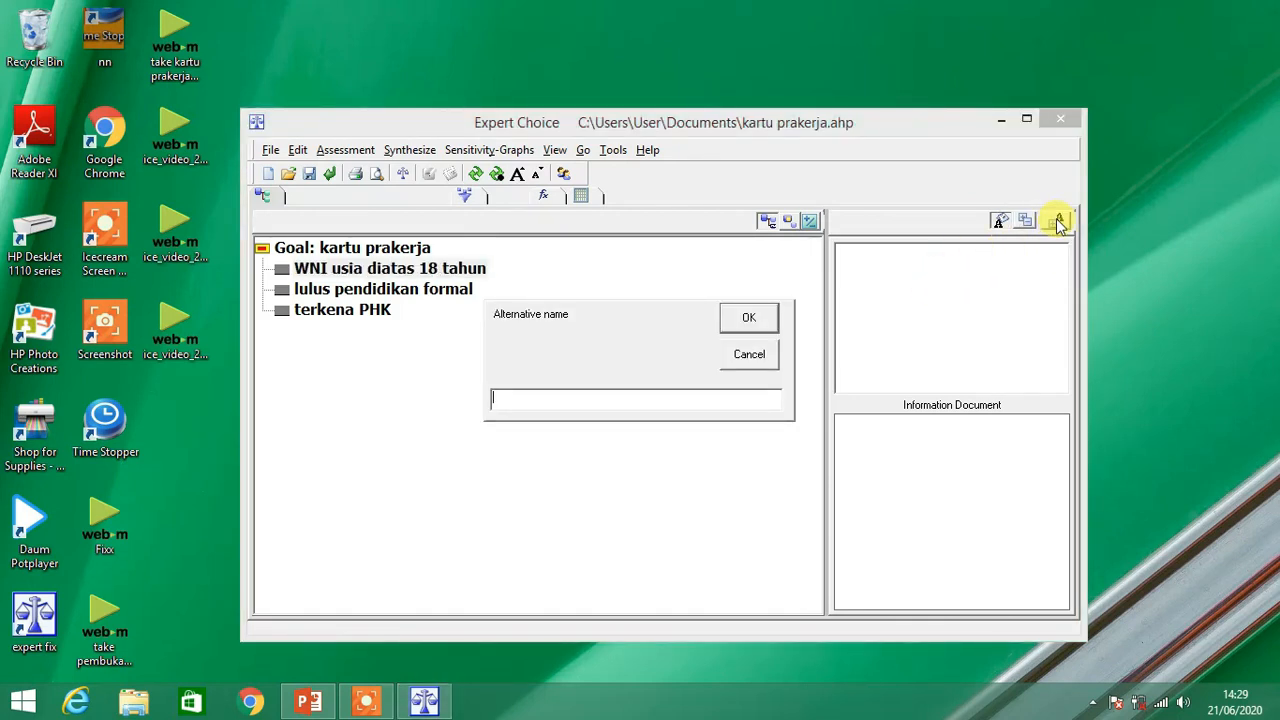
type("bantuan")
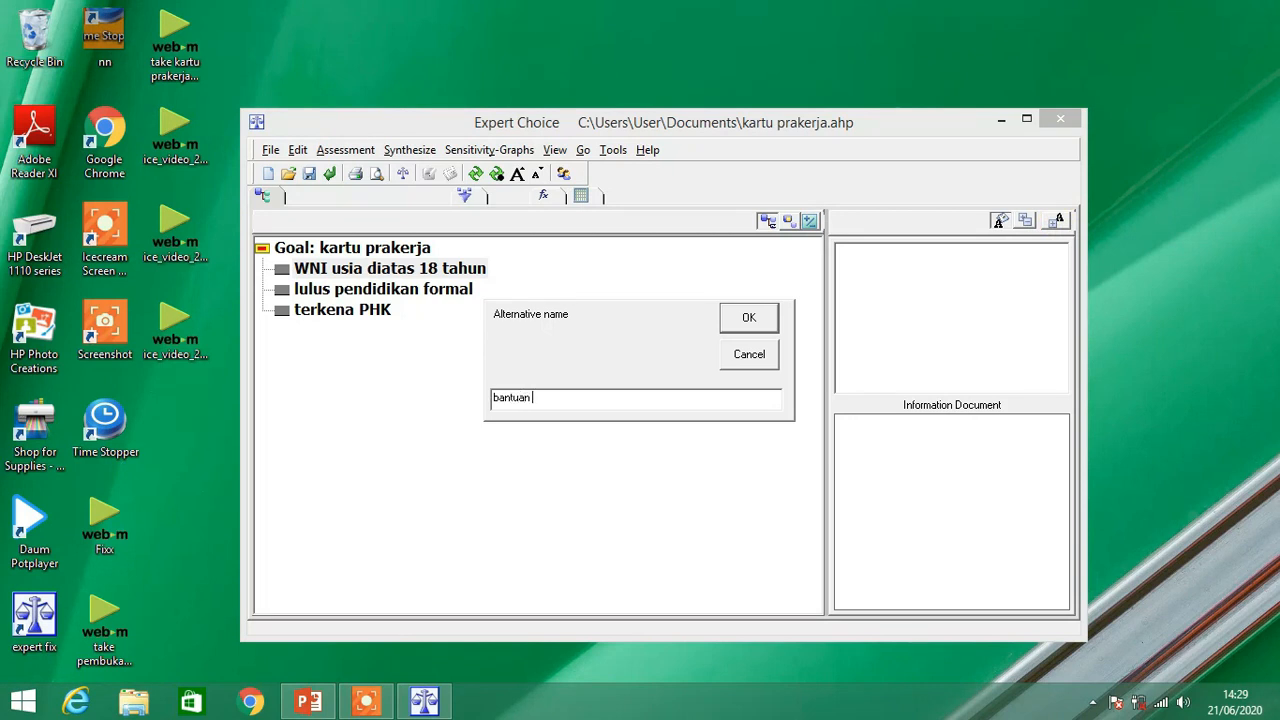
type(" dana pelatihan")
key("Return")
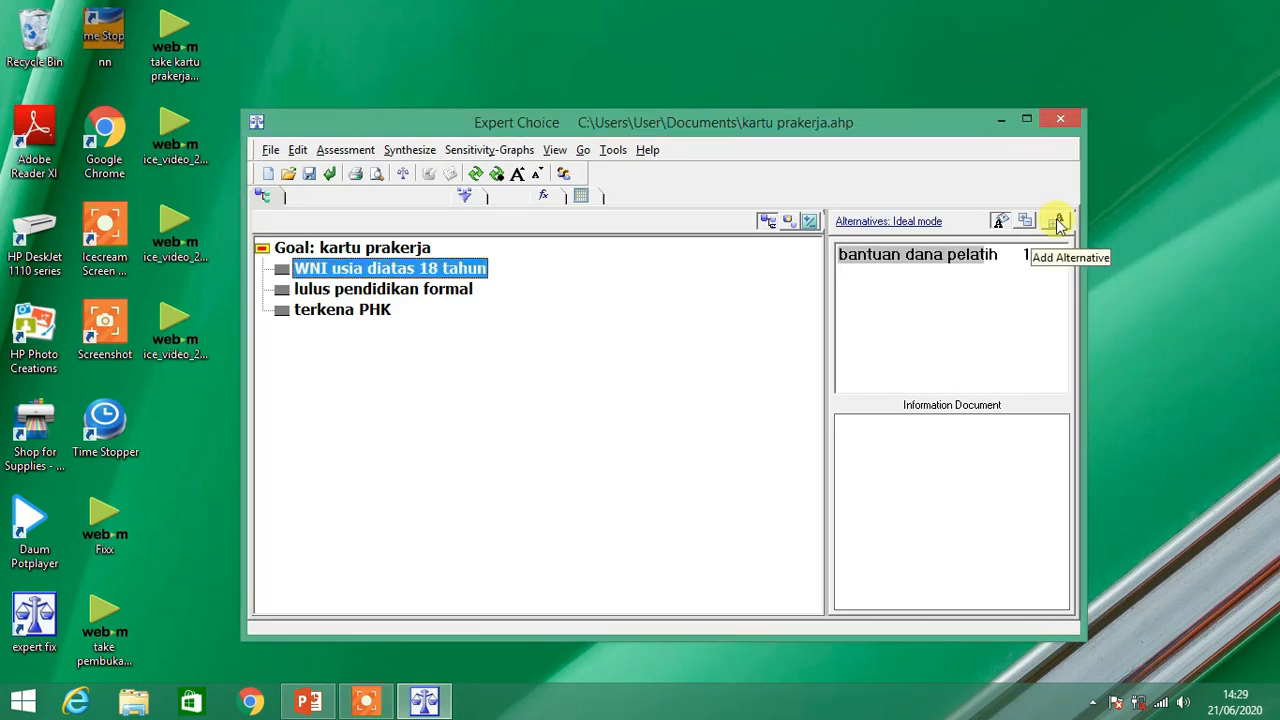
Add a second alternative named "intensif penuntasan pelatihan".
left_click(1060, 222)
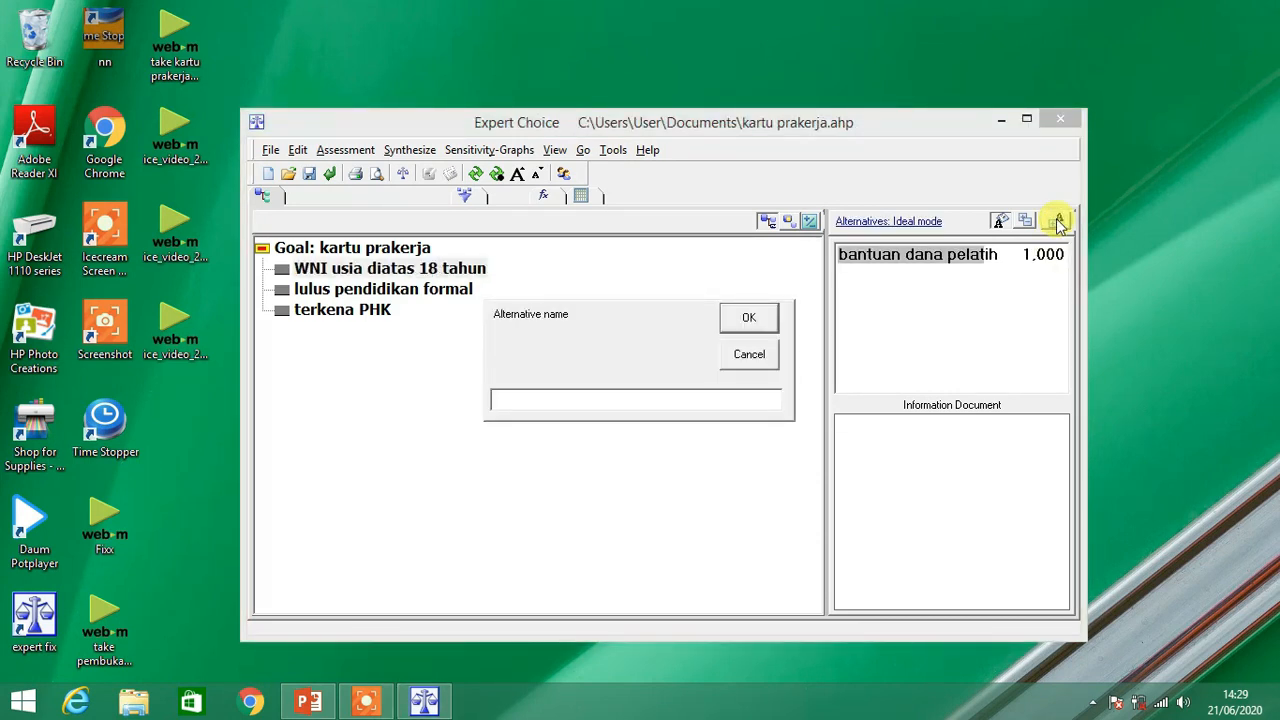
type("intensif")
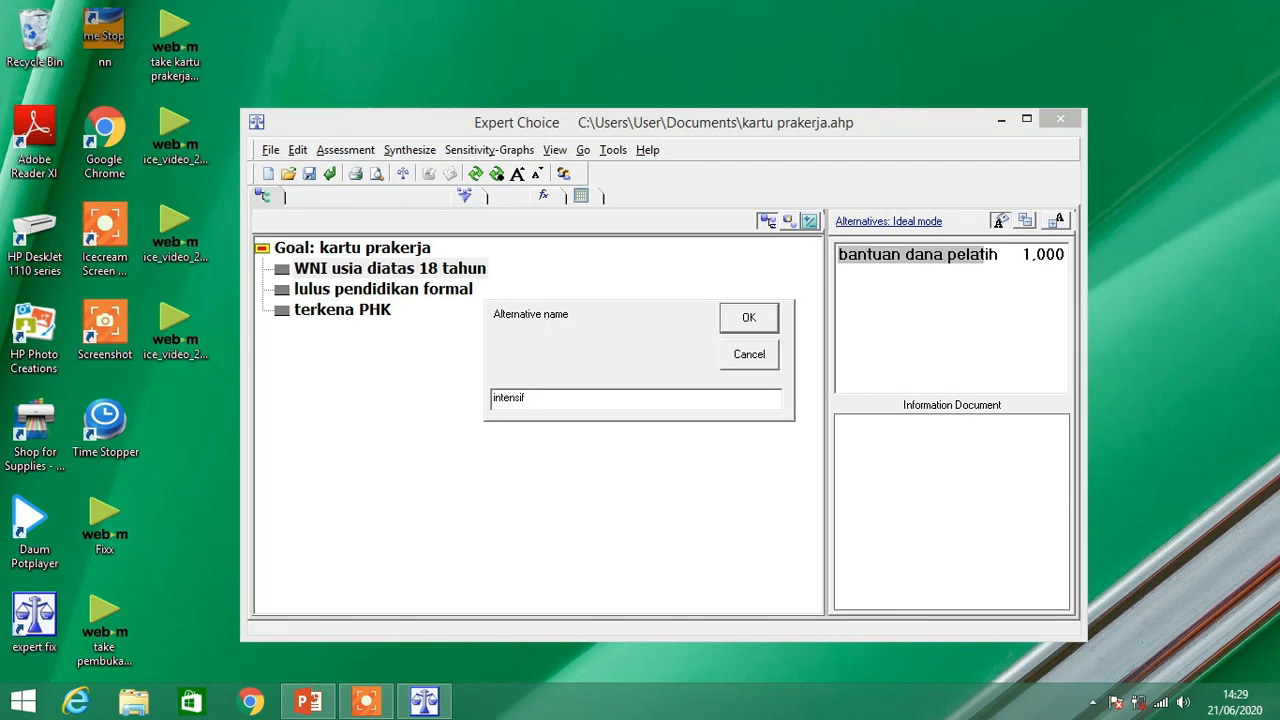
type("penuntasan pelatihan")
key("Return")
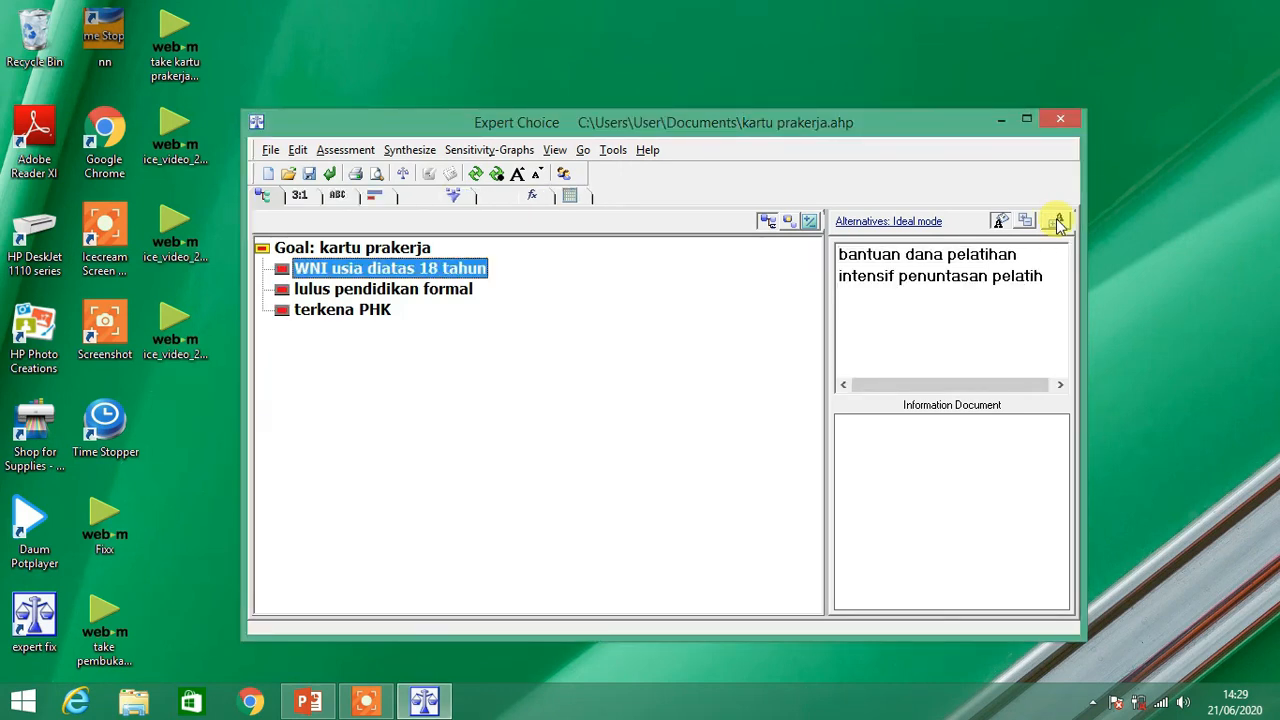
Add a third alternative named "intensif survei kebekerjaan".
left_click(1057, 222)
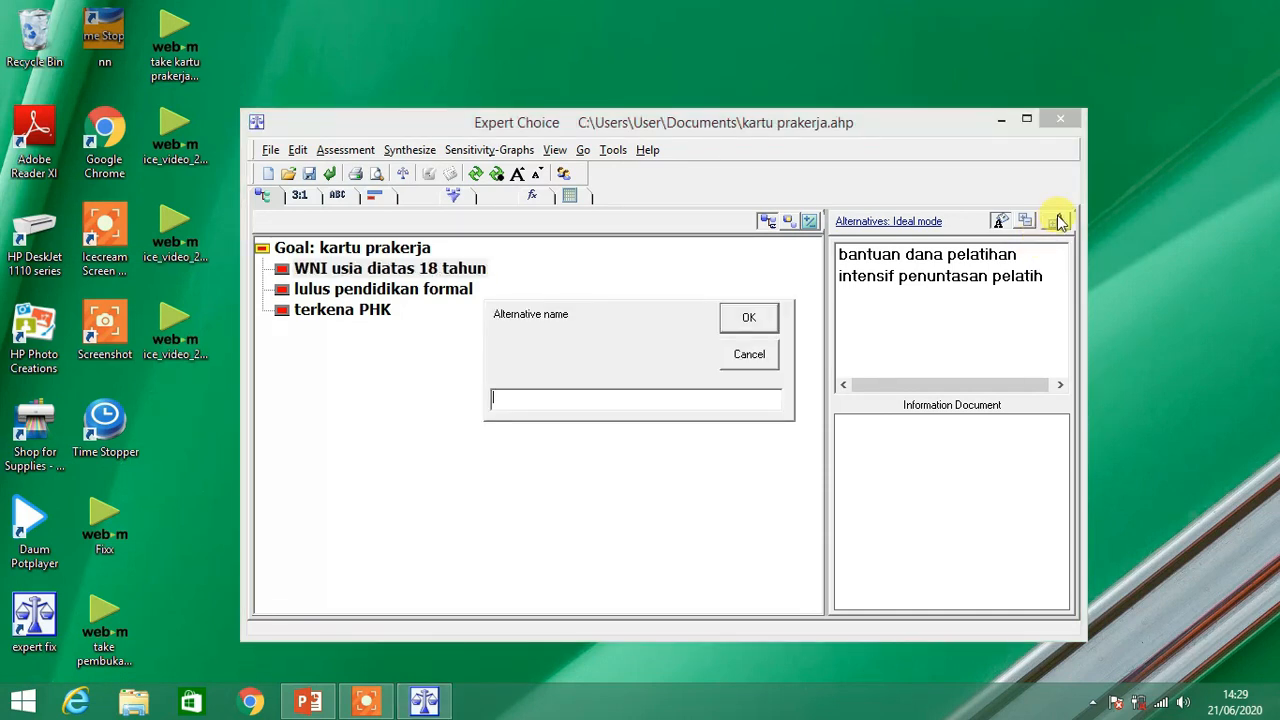
type("intensif")
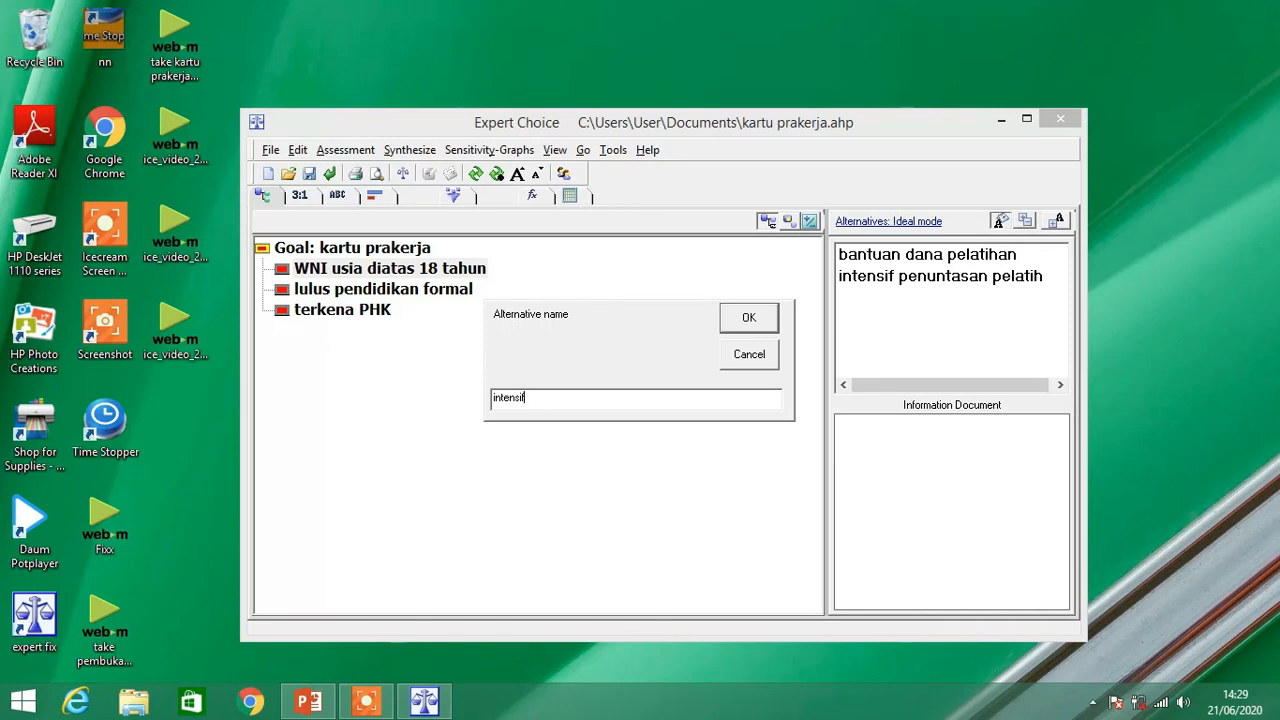
type(" surv")
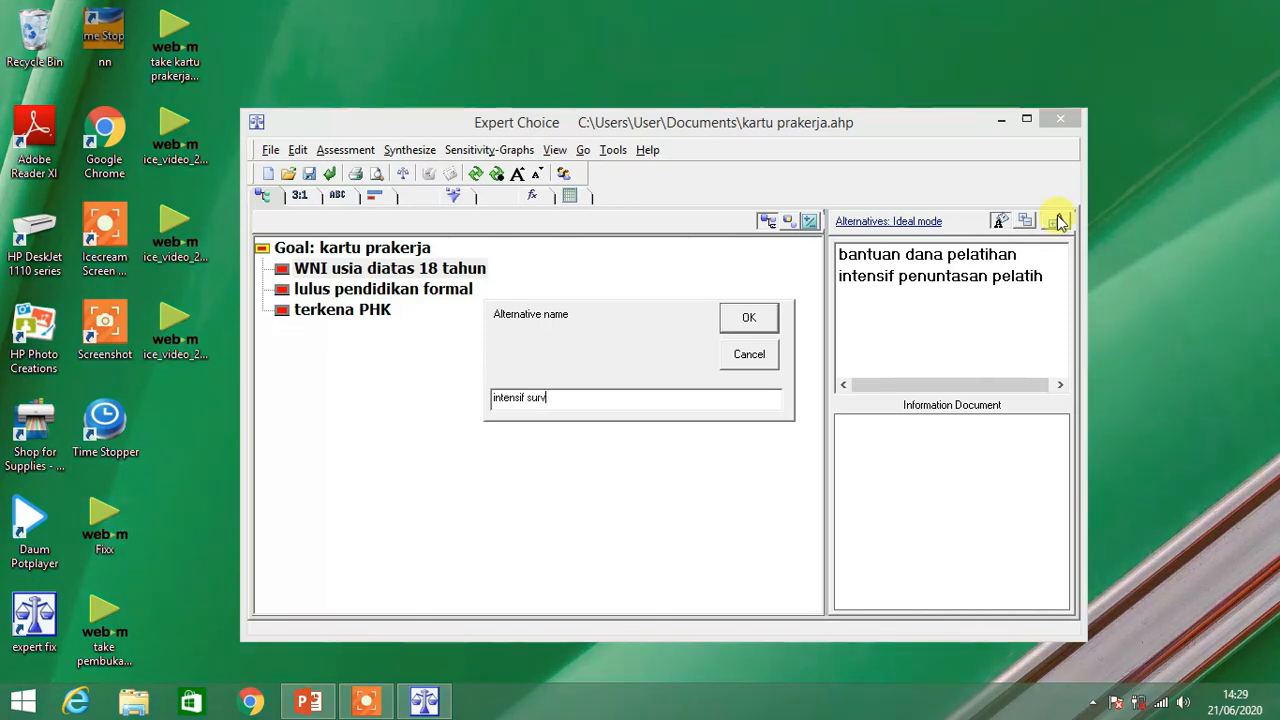
type("ei")
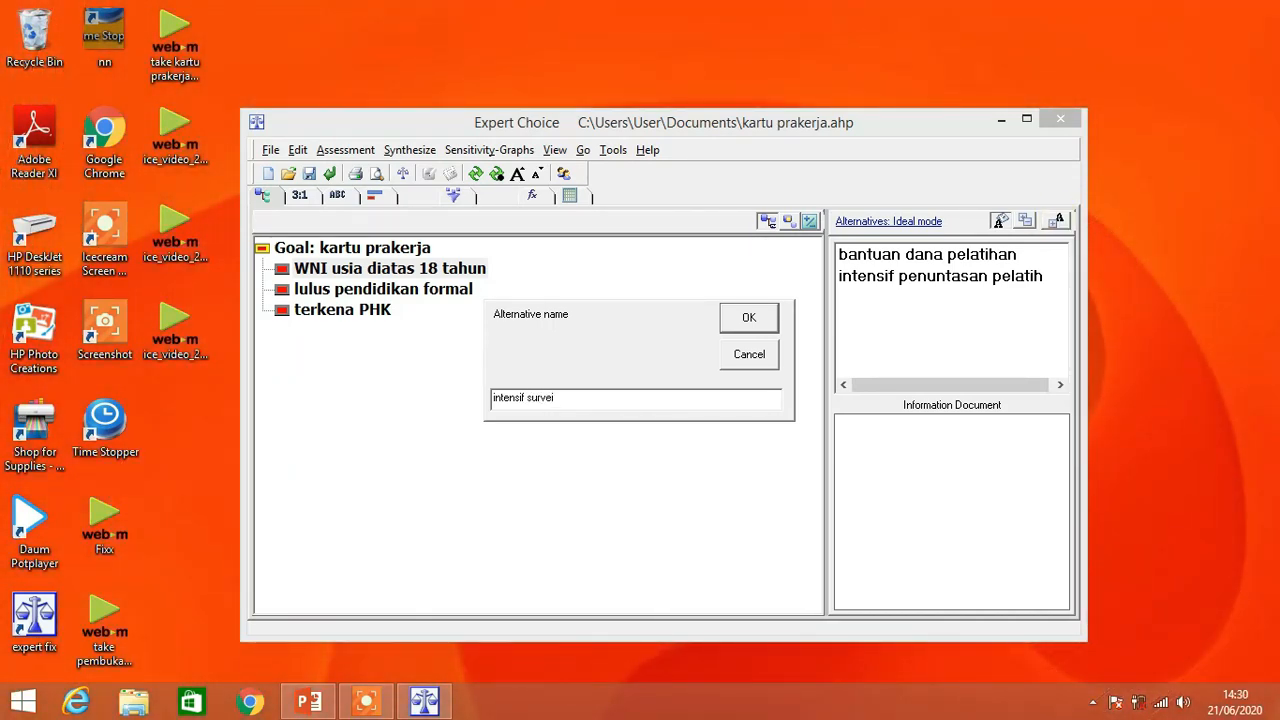
type(" kebekerjaan")
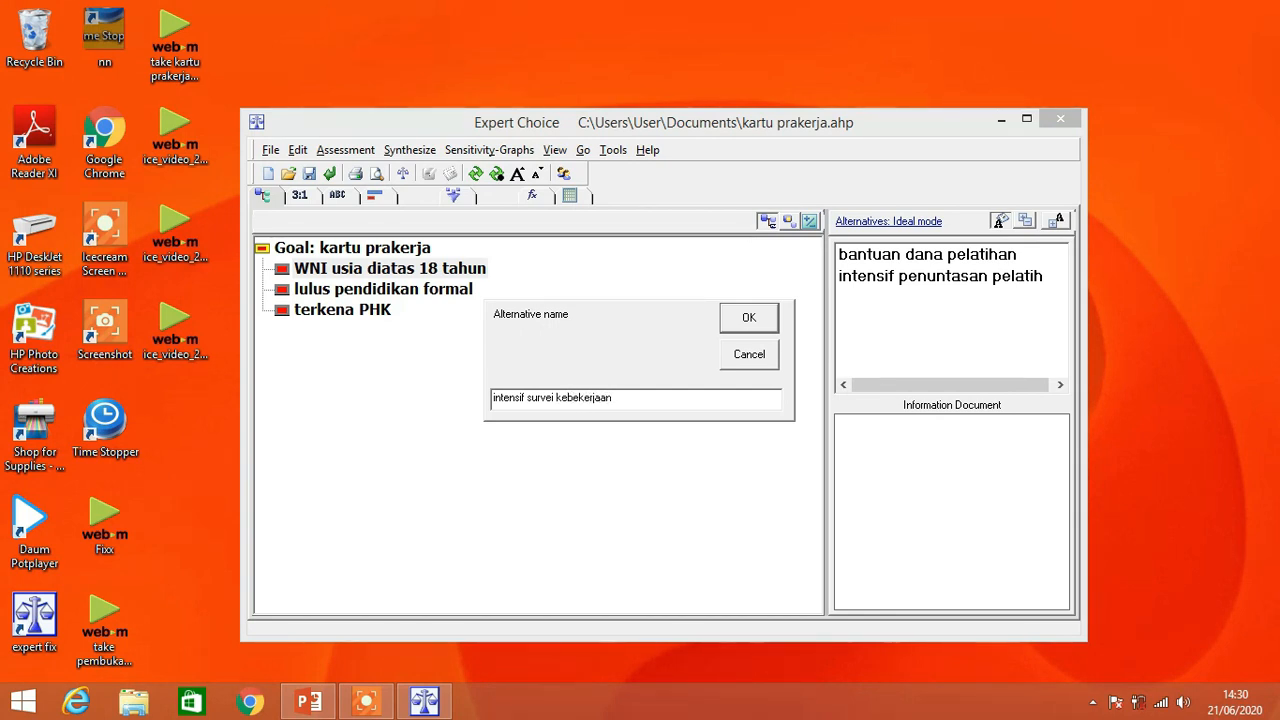
key("Return")
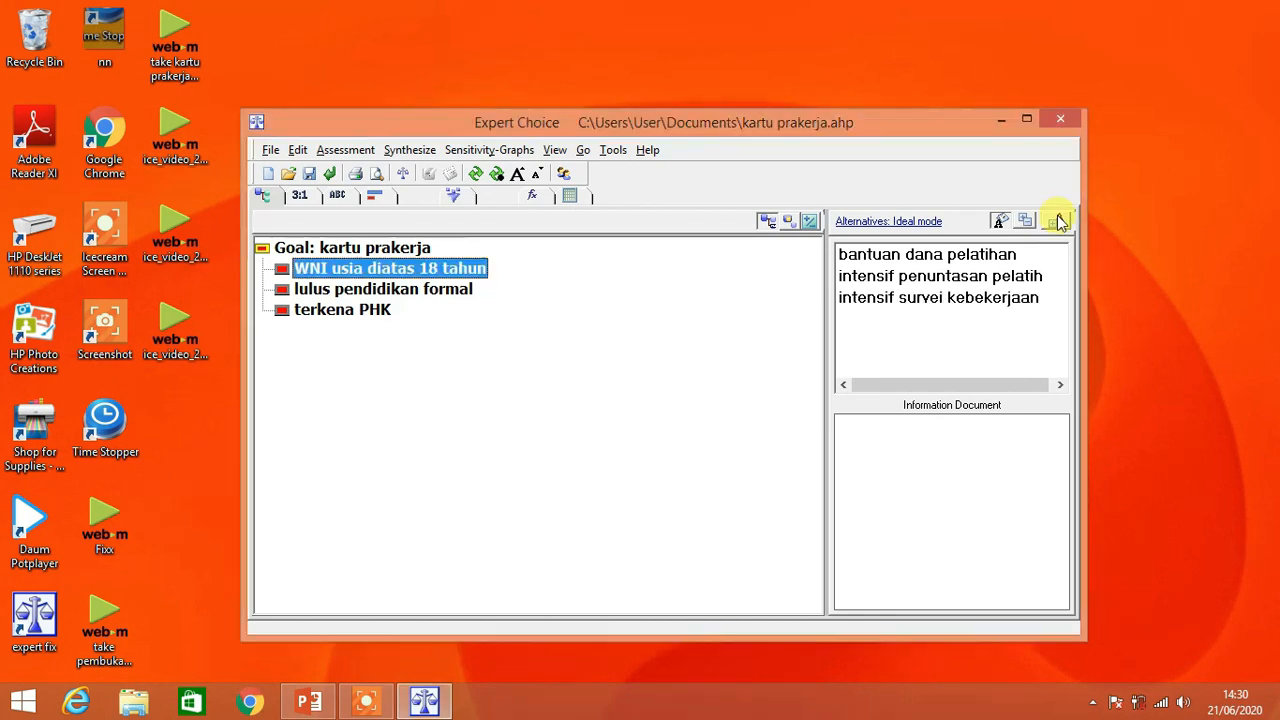
Add a fourth alternative named "adanya program internship".
left_click(1058, 220)
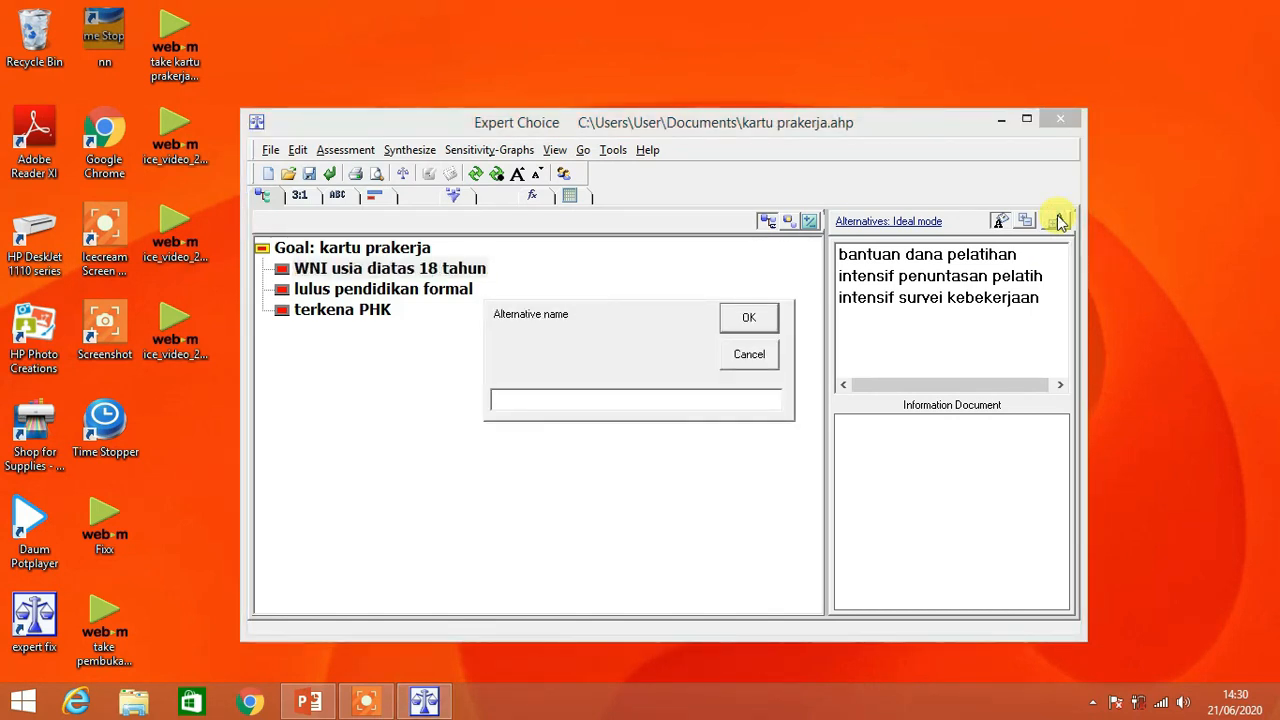
type("adanya ")
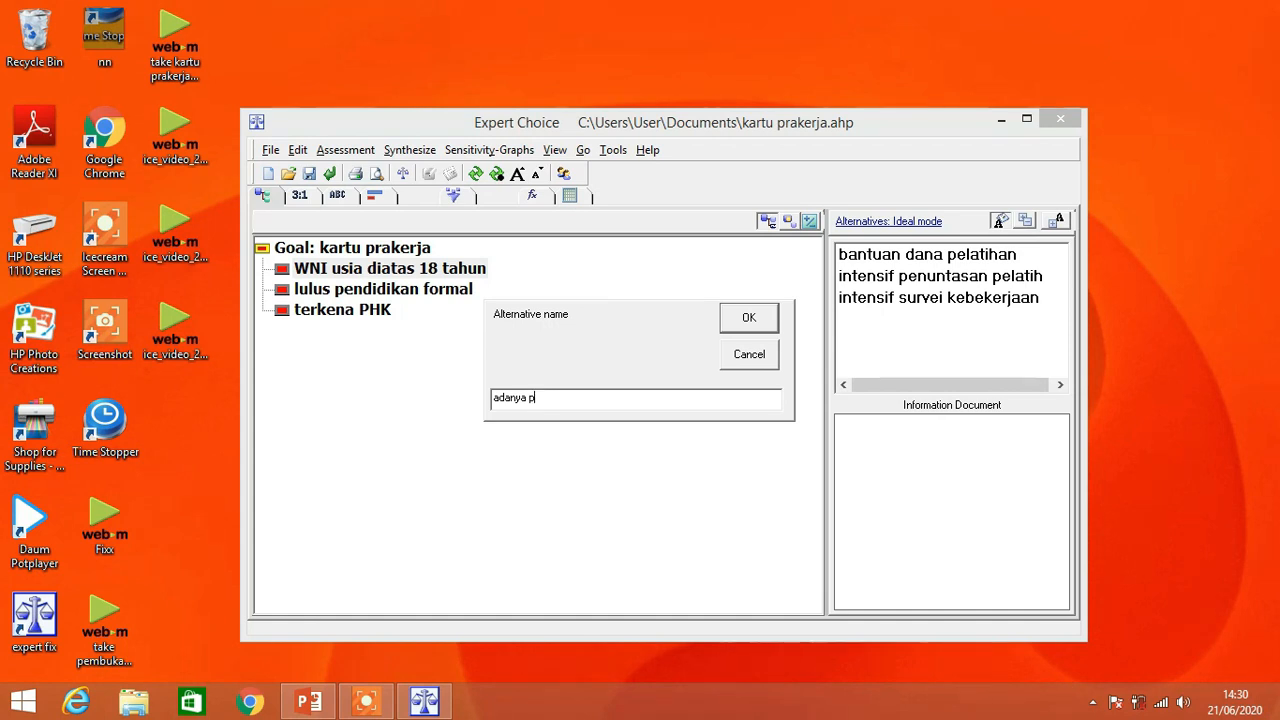
type("program internship")
key("Return")
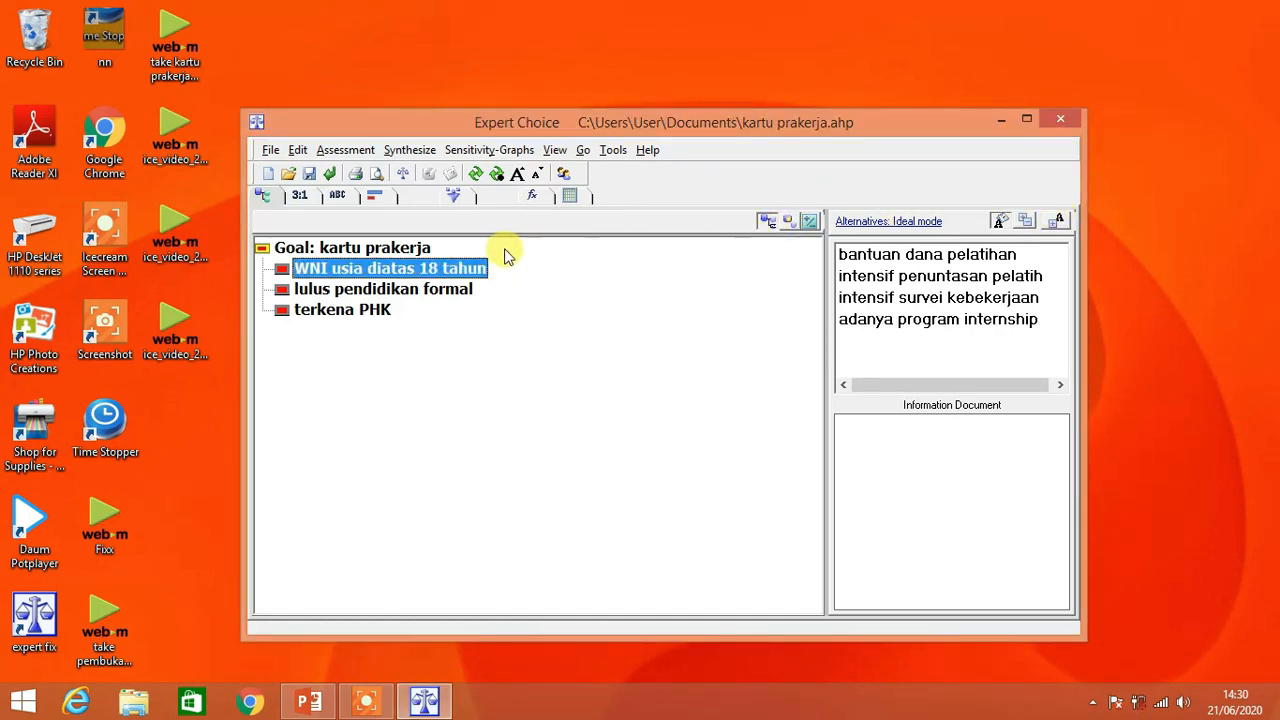
Open the numerical pairwise comparison for the goal and rate "lulus pendidikan formal" 8 over "WNI usia diatas 18 tahun".
left_click(420, 249)
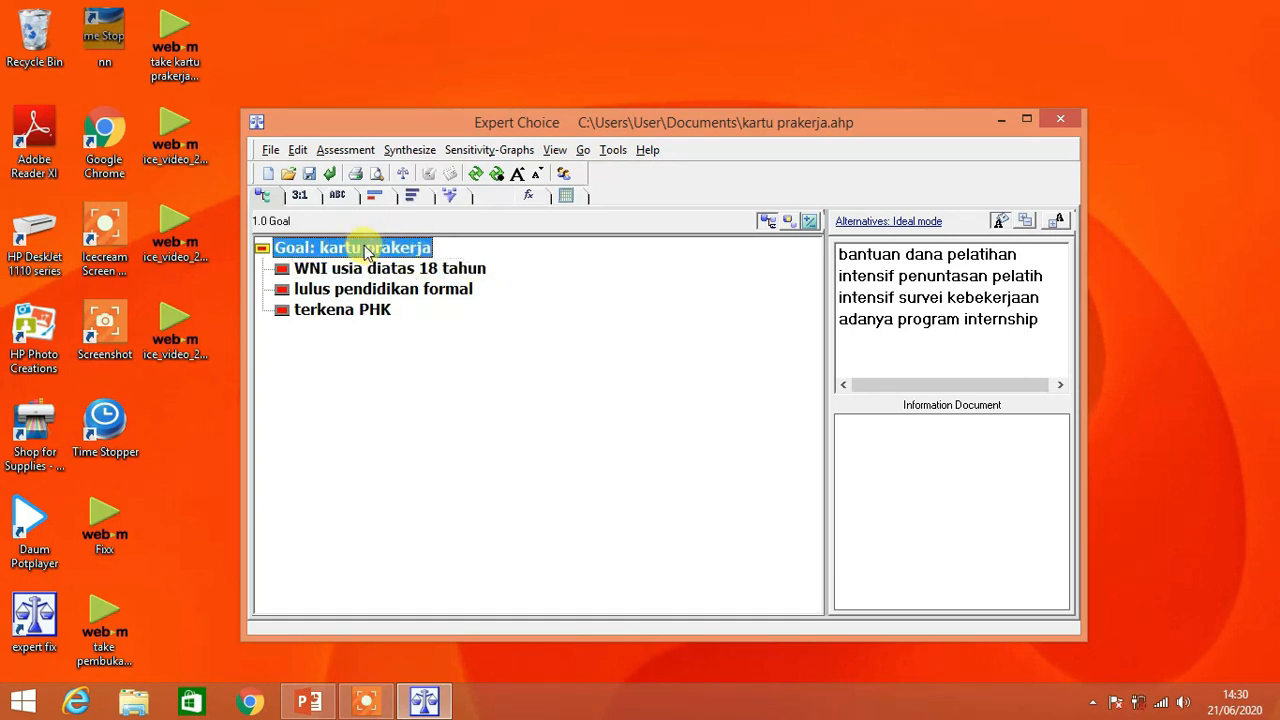
left_click(300, 196)
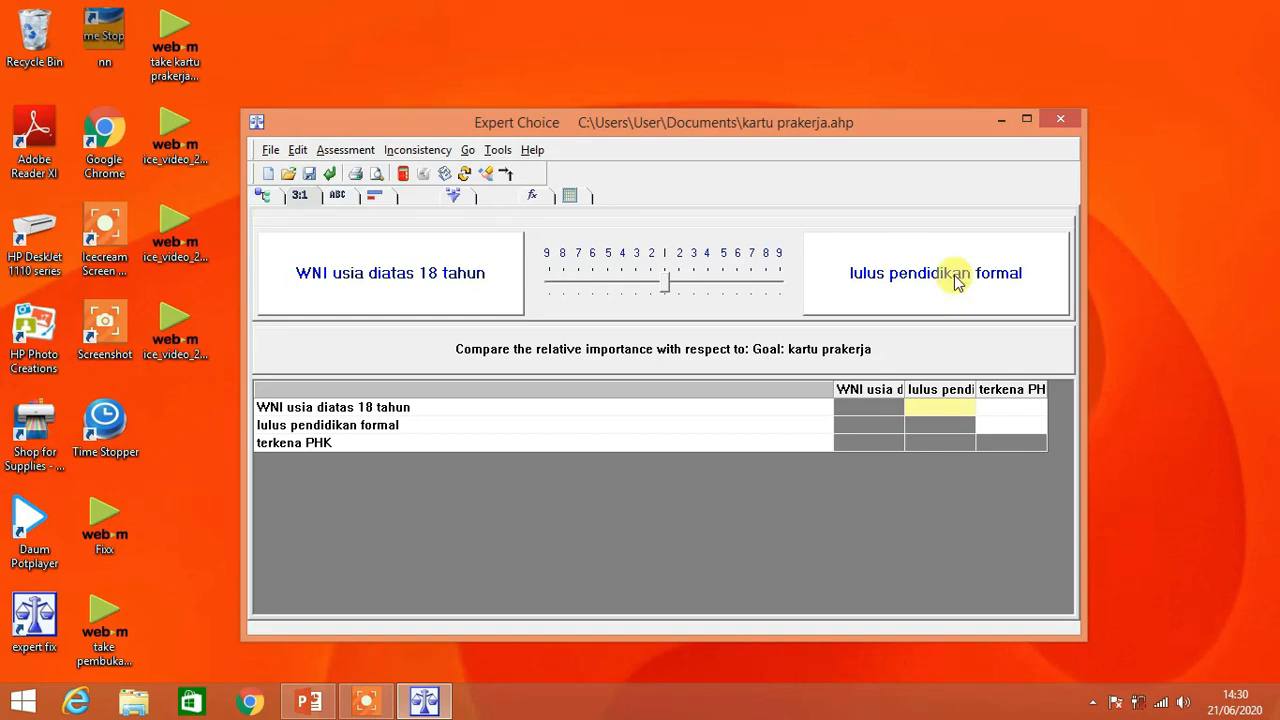
left_click(672, 286)
left_click_drag(672, 286, 768, 281)
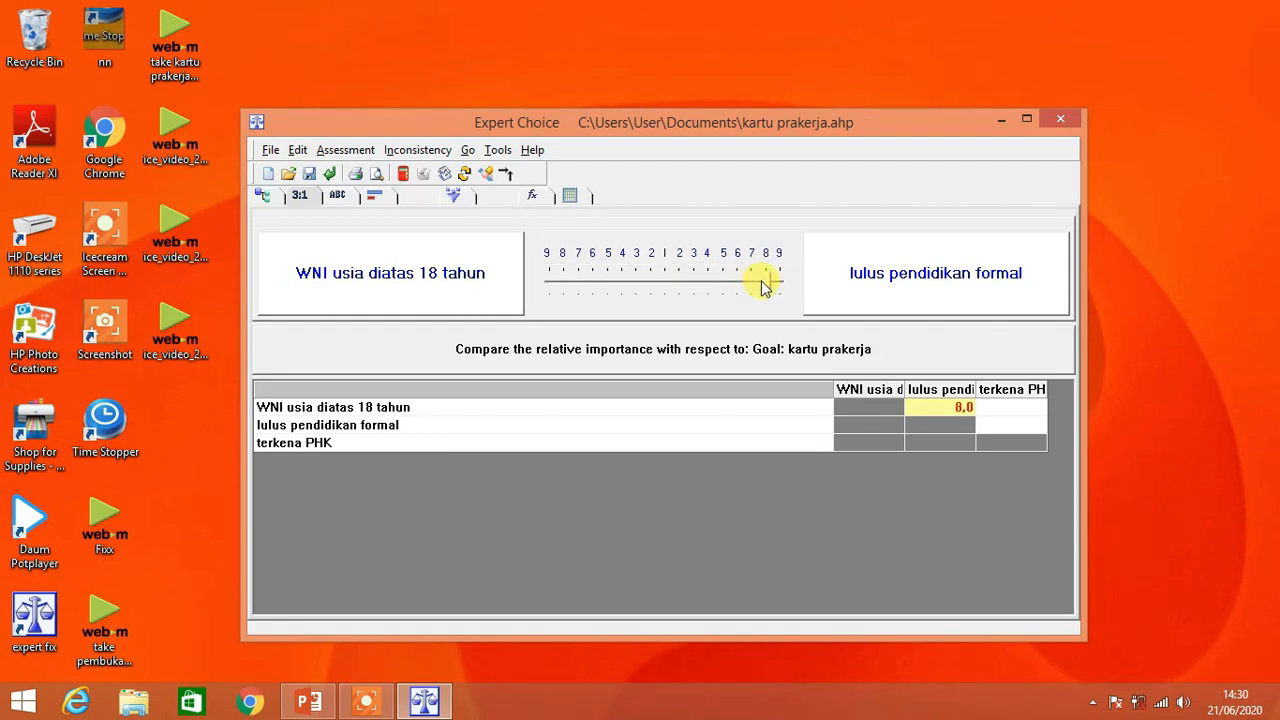
Compare "WNI usia diatas 18 tahun" with "terkena PHK", rating the WNI age criterion 6 over it.
left_click(1010, 397)
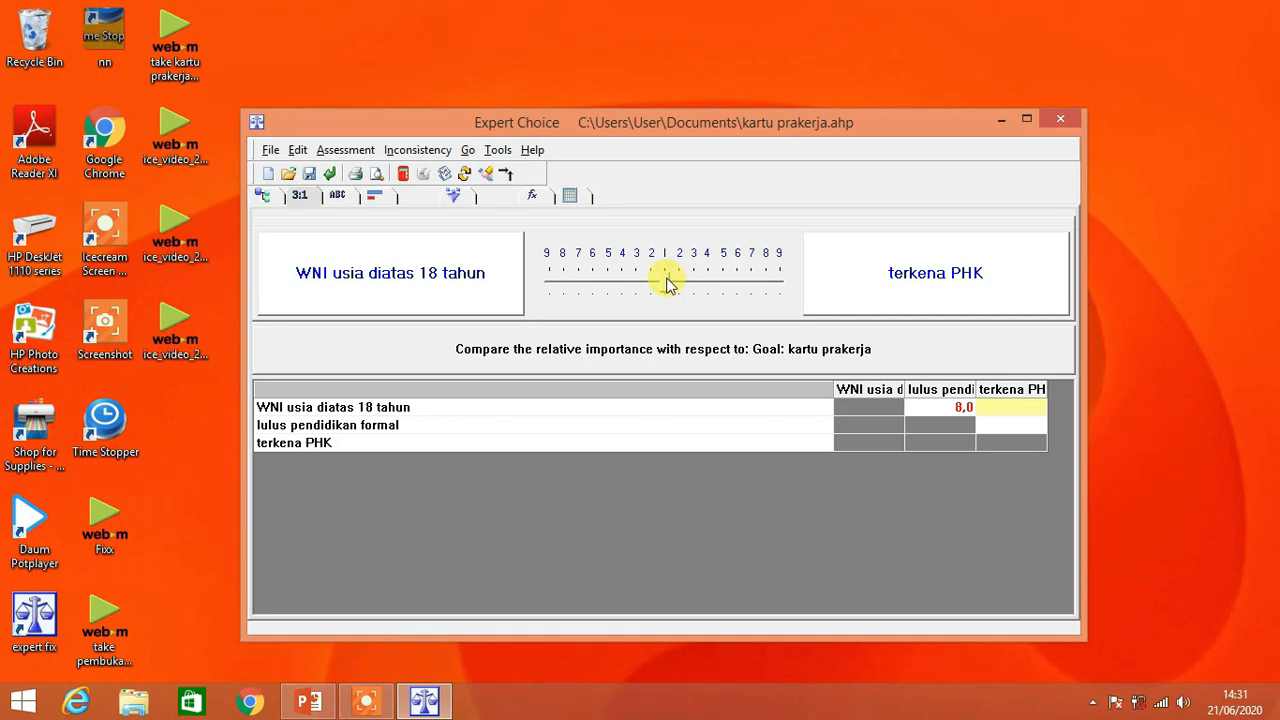
left_click_drag(668, 283, 593, 283)
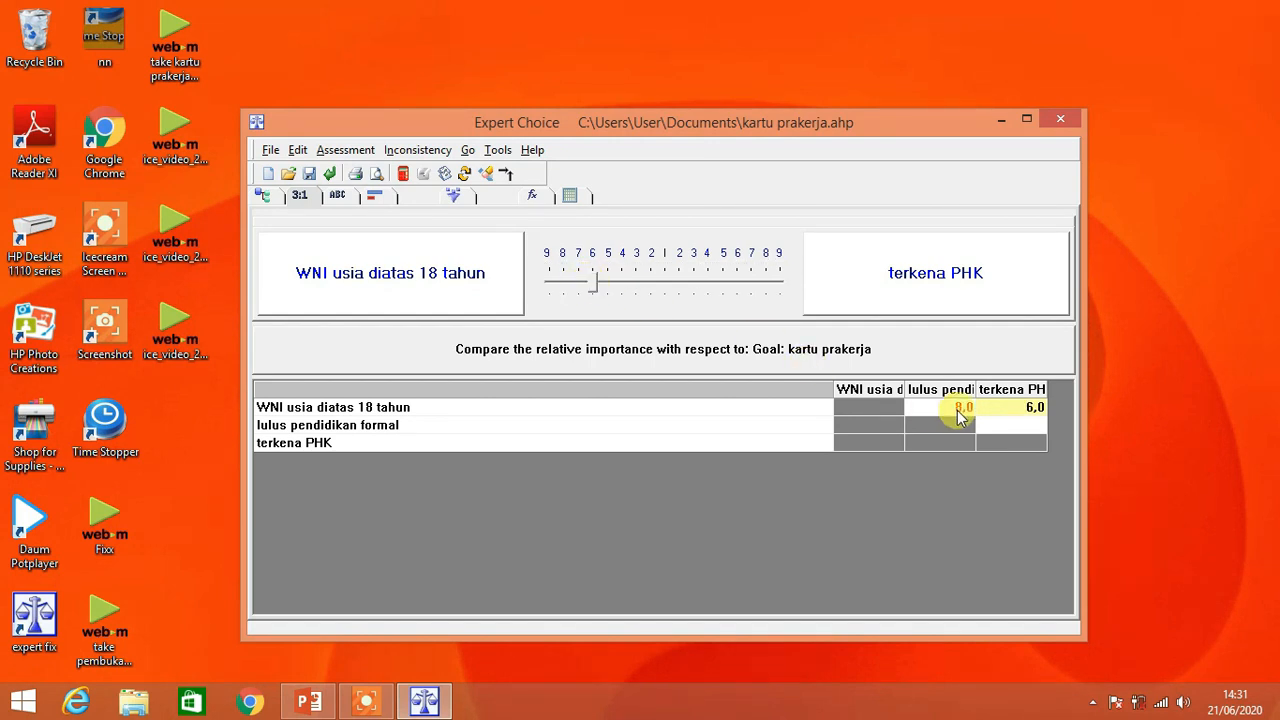
key("Return")
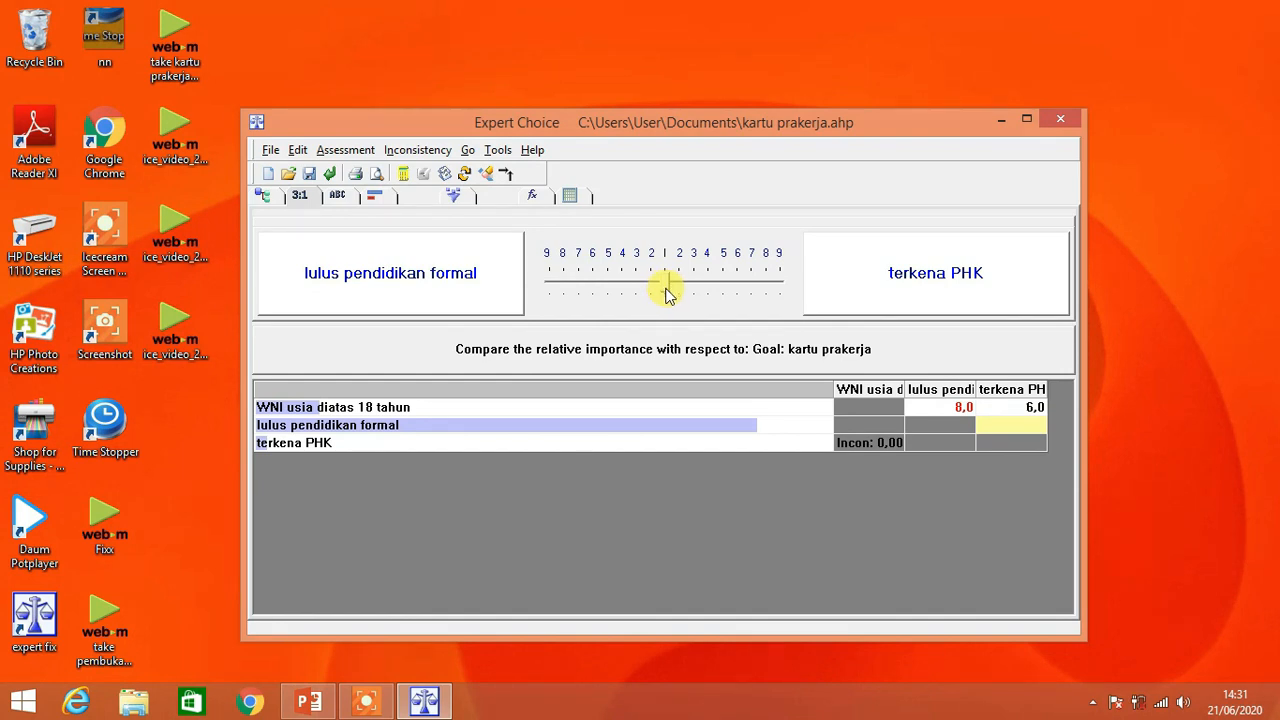
Rate "lulus pendidikan formal" 8 over "terkena PHK", and record the goal's judgments with calculation.
left_click_drag(668, 290, 566, 291)
left_click(892, 394)
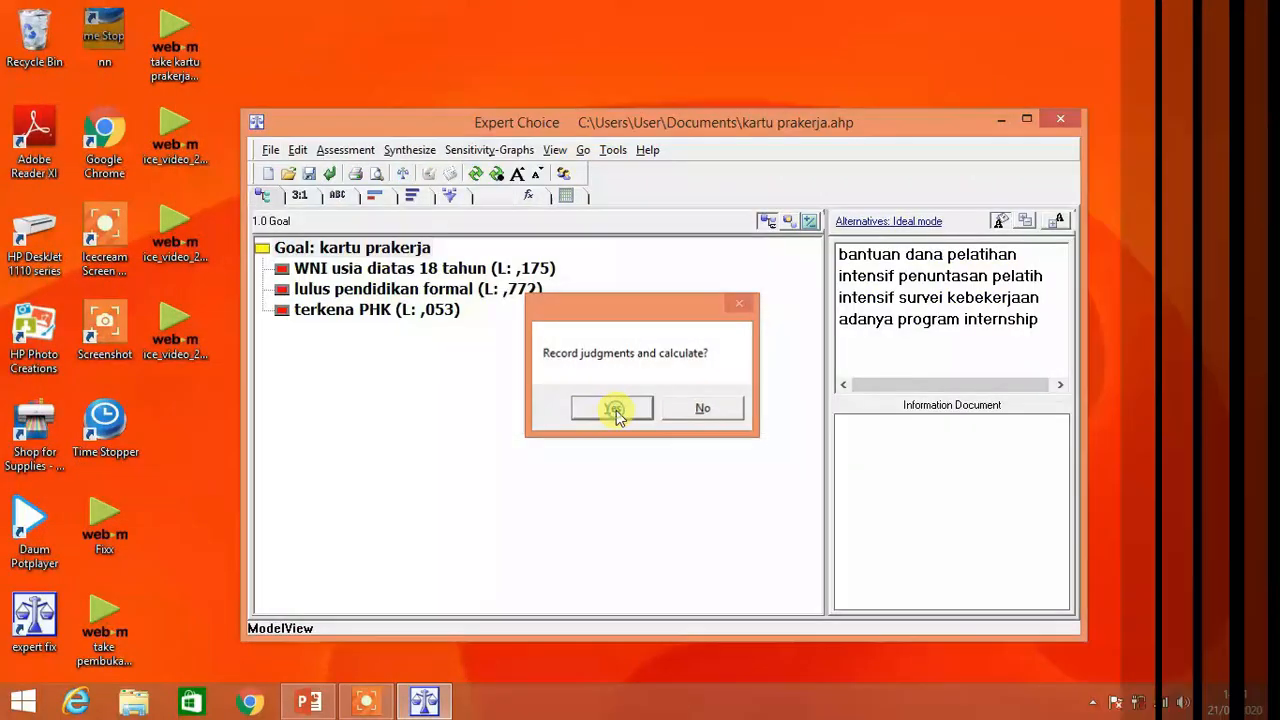
left_click(616, 410)
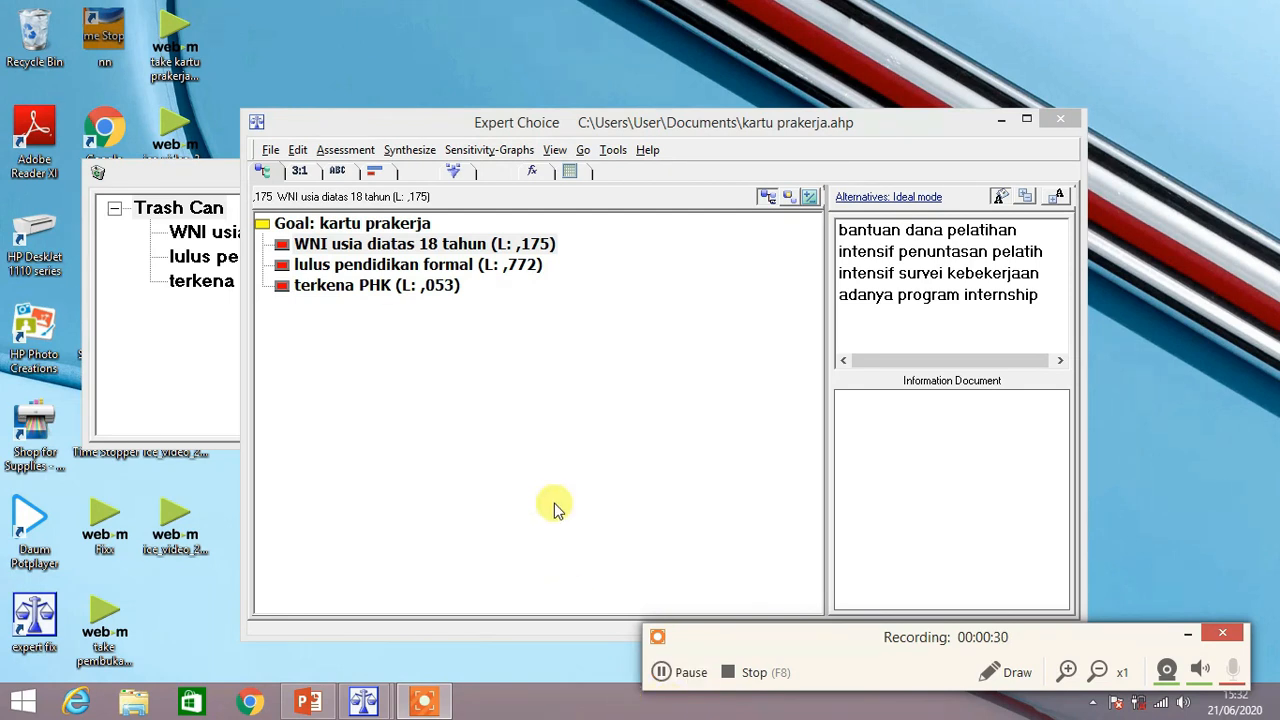
Open the numerical comparison of alternatives for "WNI usia diatas 18 tahun" and rate "intensif penuntasan pelatihan" 6 over "bantuan dana pelatihan".
left_click(362, 248)
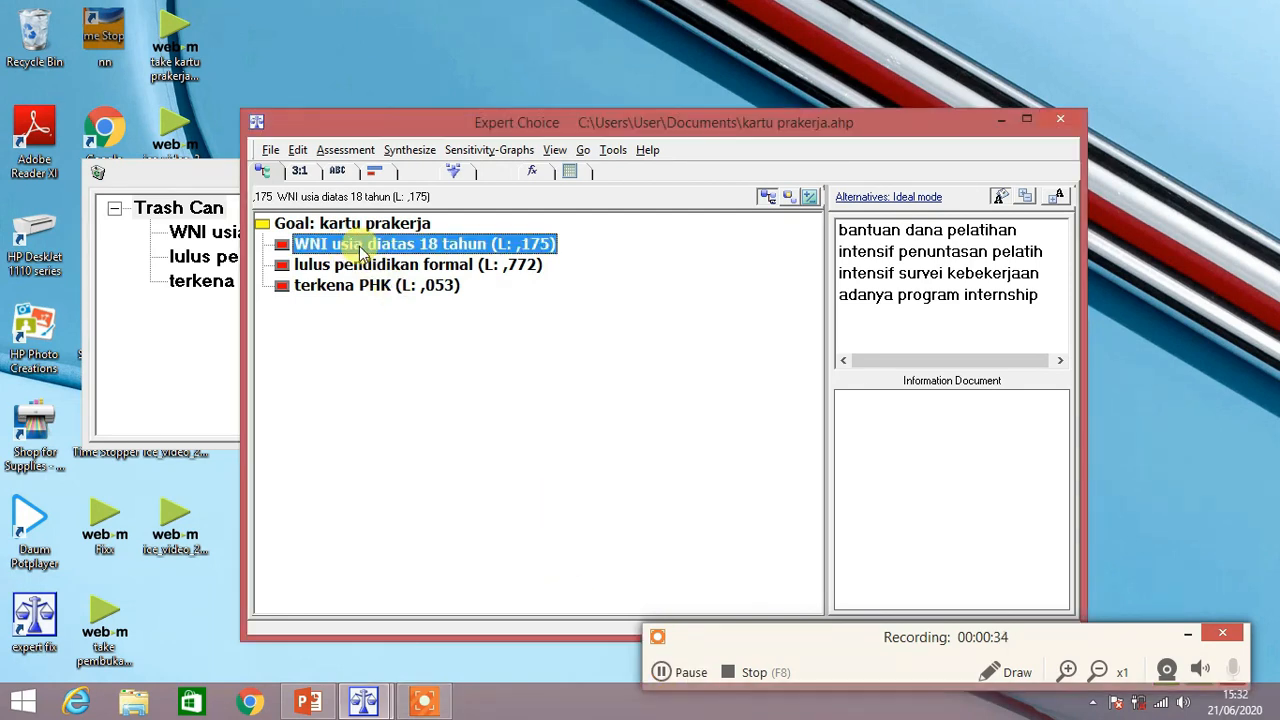
left_click(299, 170)
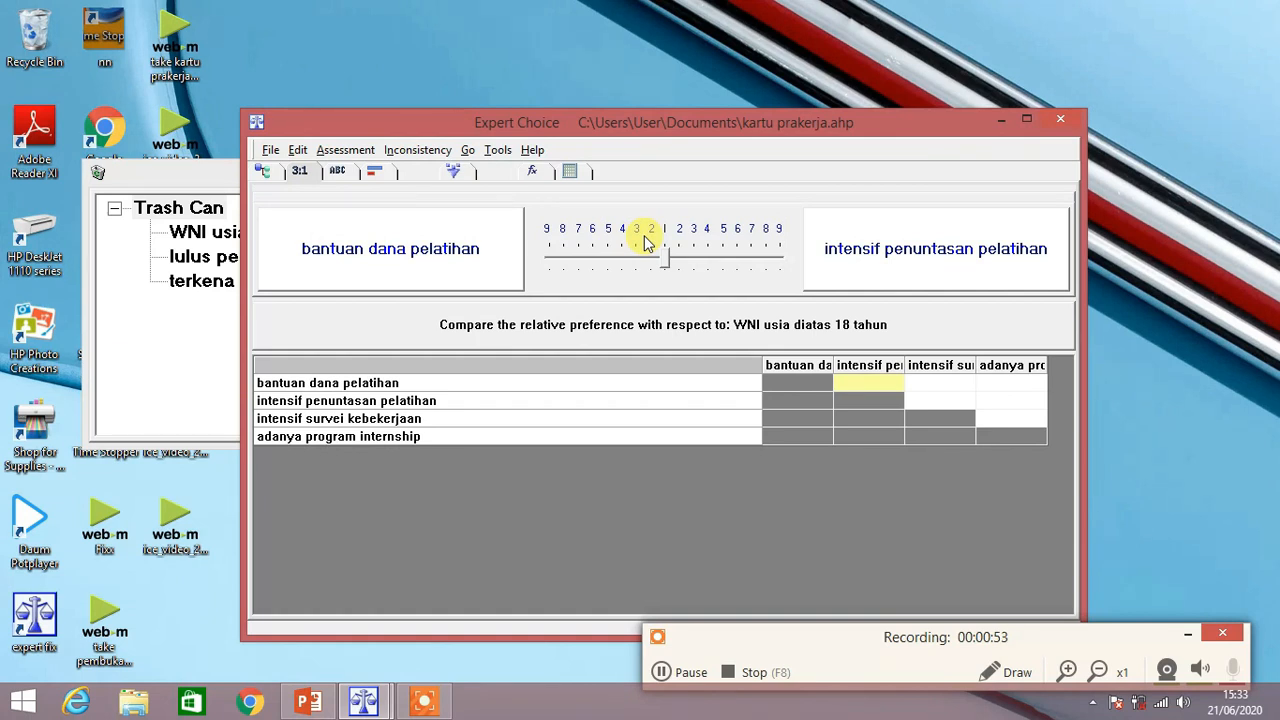
left_click(738, 262)
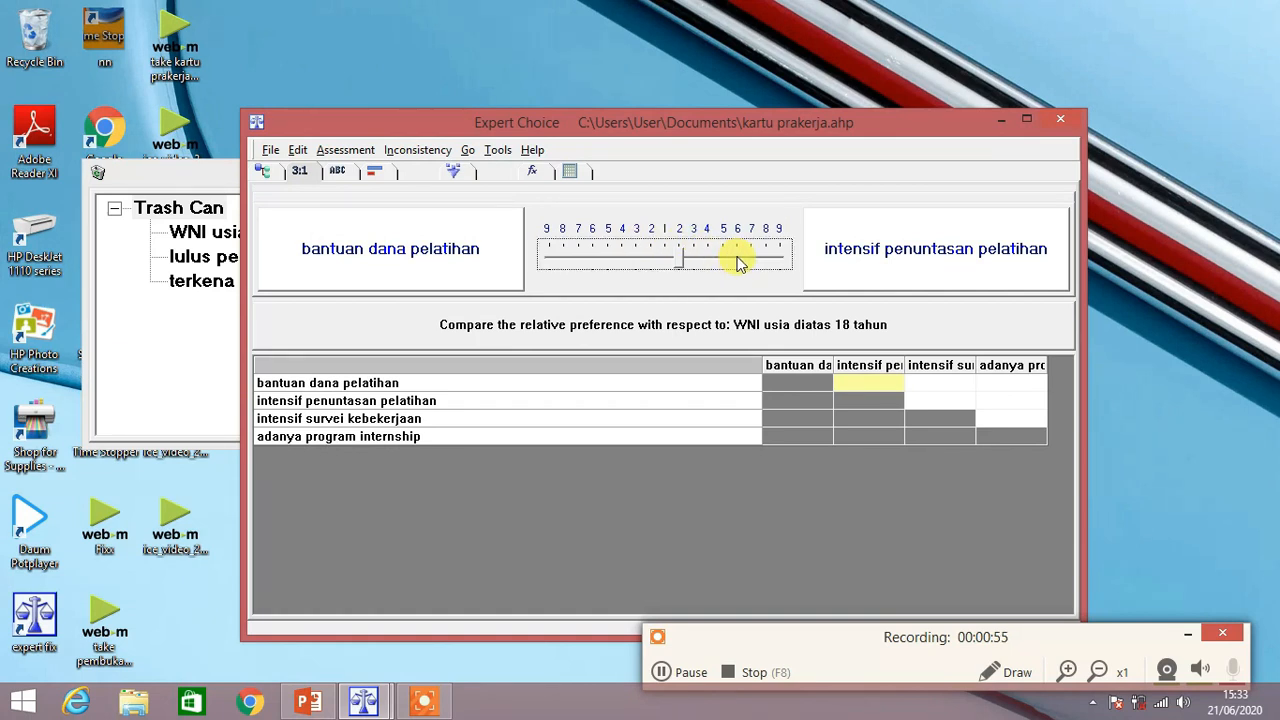
left_click(737, 260)
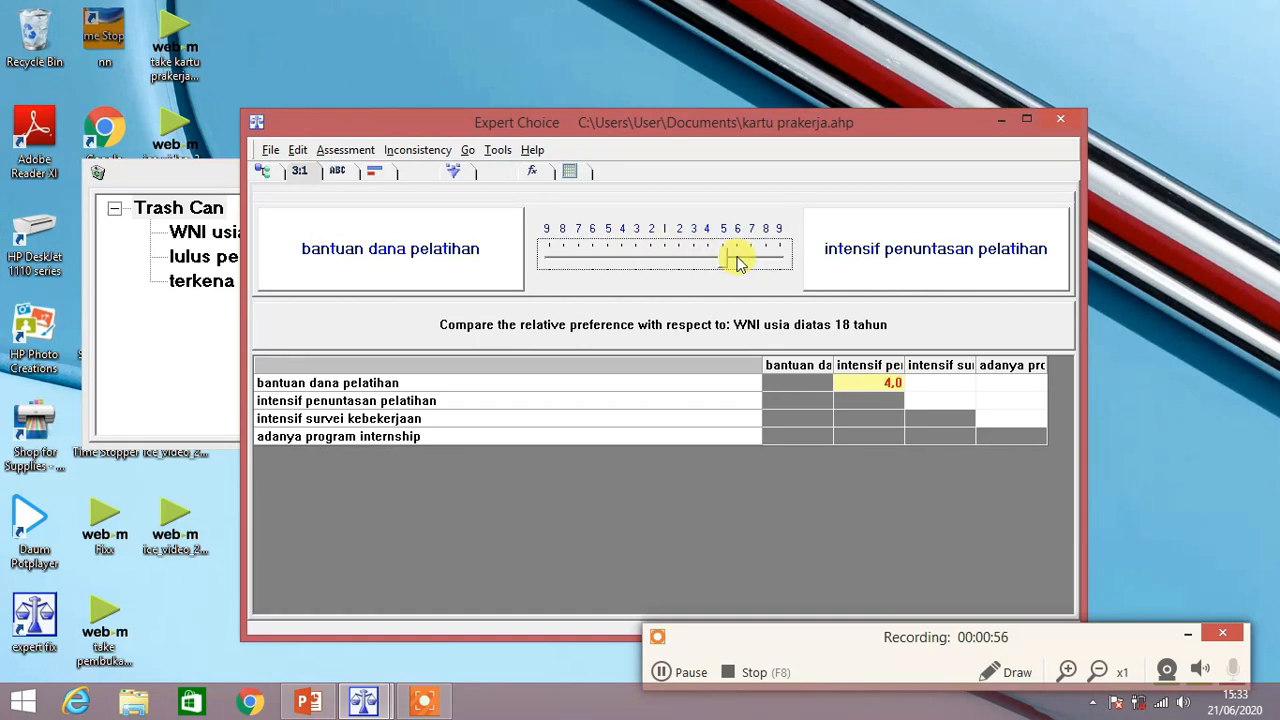
For the WNI age criterion, rate "intensif survei kebekerjaan" 4 and "adanya program internship" 5 over "bantuan dana pelatihan".
left_click(935, 389)
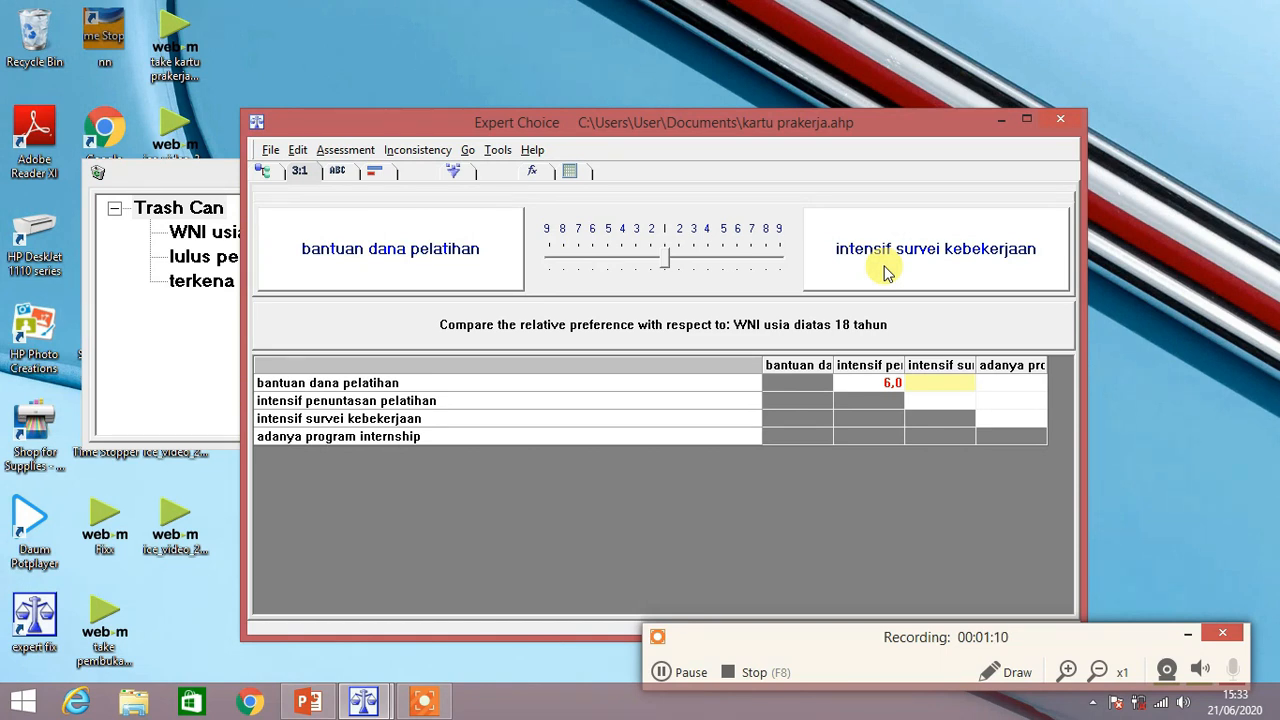
left_click_drag(740, 236, 708, 251)
left_click(995, 388)
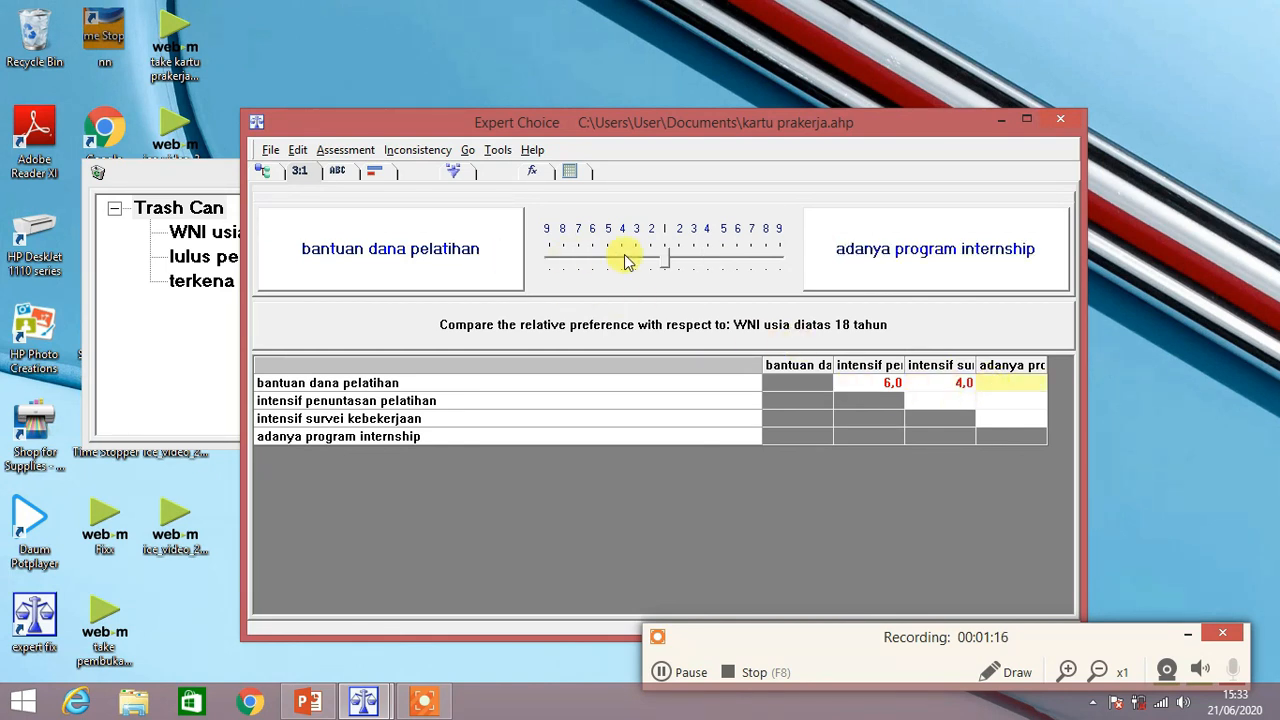
left_click(727, 262)
left_click(727, 262)
left_click(727, 262)
left_click(727, 262)
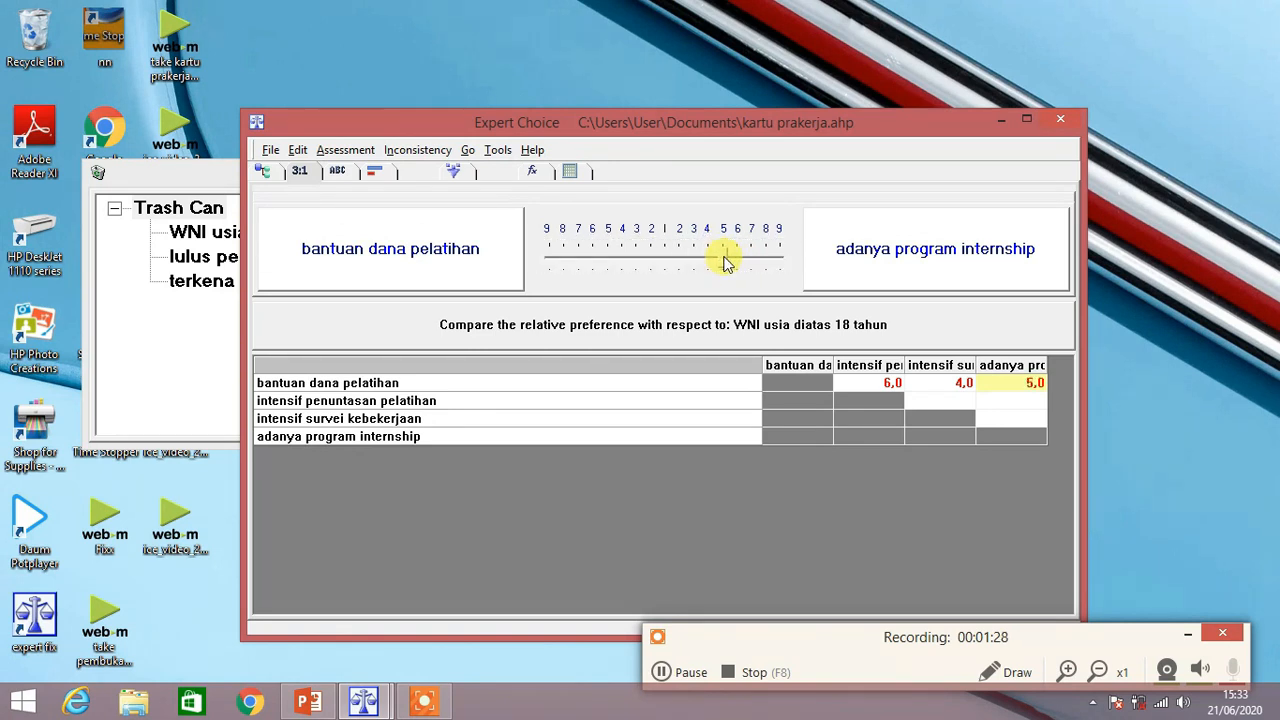
For the WNI age criterion, rate "intensif penuntasan pelatihan" 6 over both "intensif survei kebekerjaan" and "adanya program internship".
left_click(939, 401)
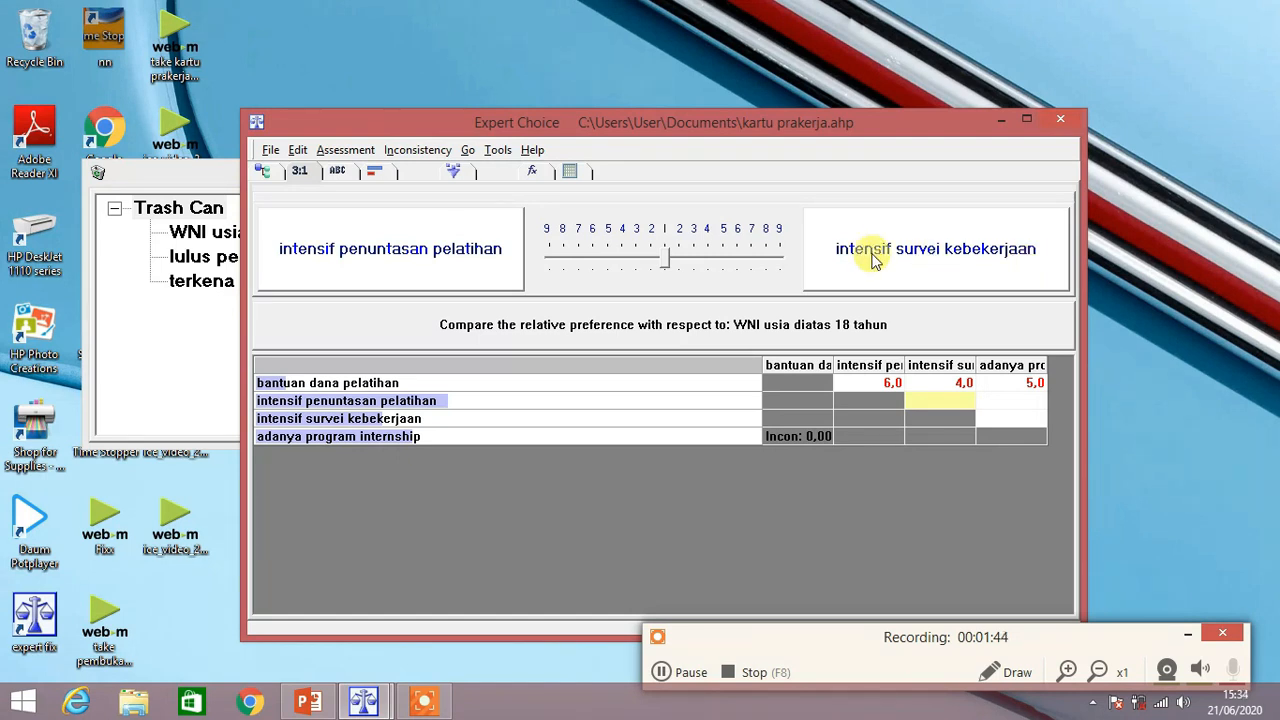
left_click(599, 262)
left_click(598, 262)
left_click(597, 262)
left_click(594, 258)
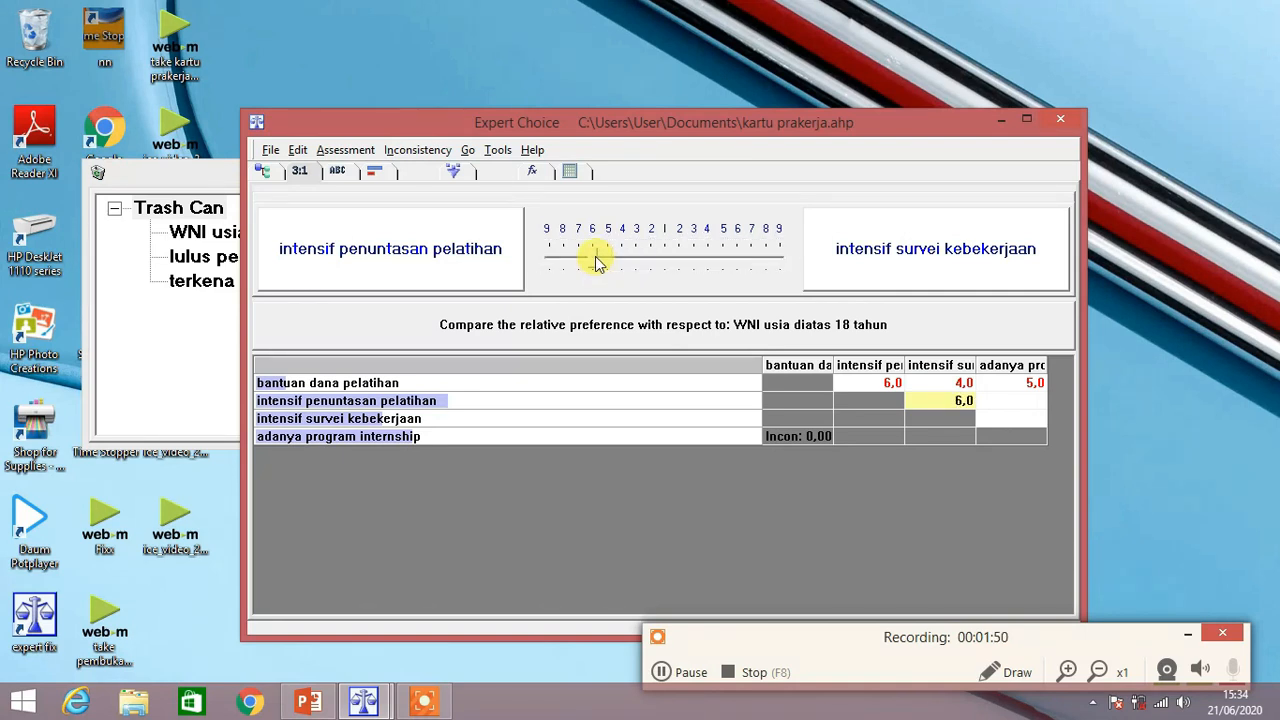
left_click(1015, 403)
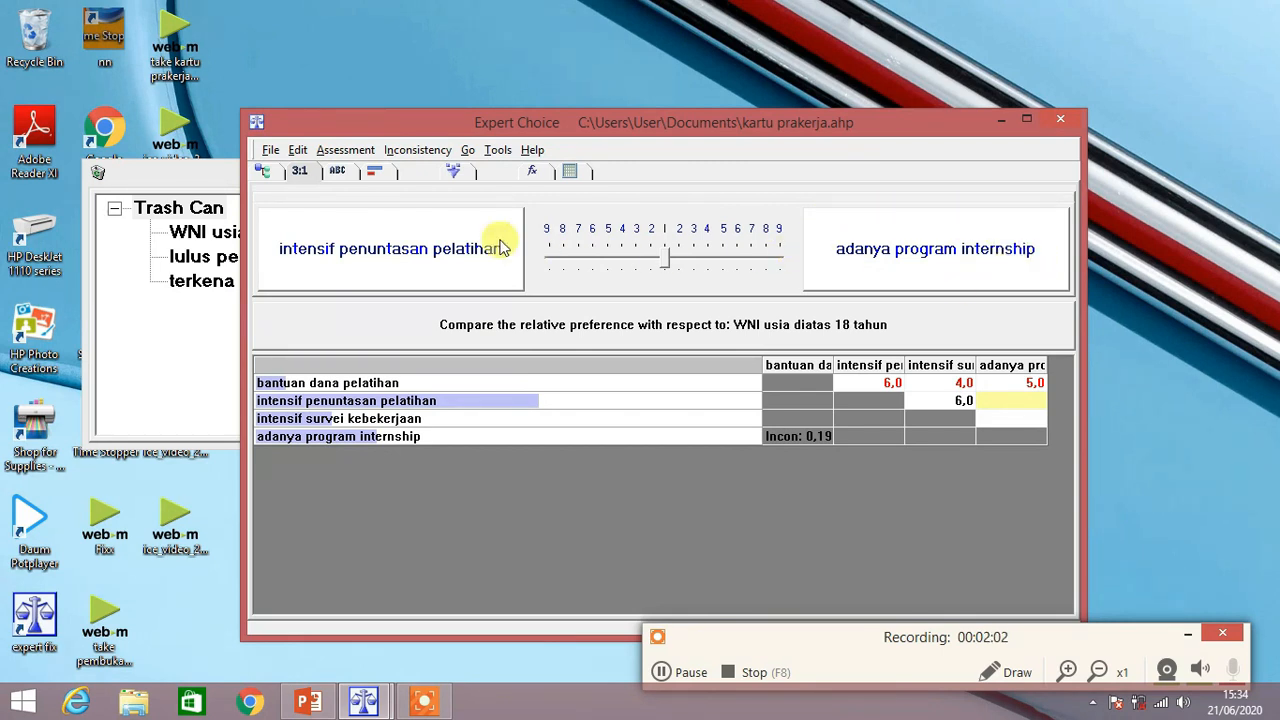
left_click(595, 261)
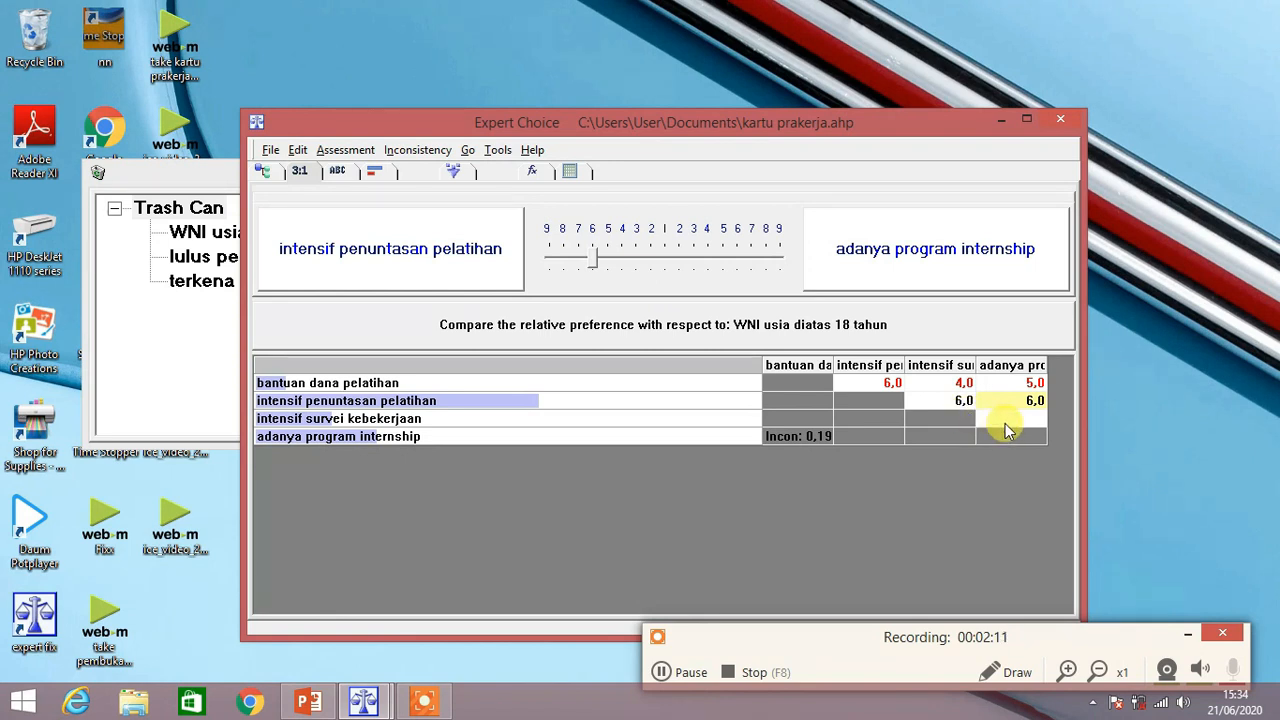
Rate "adanya program internship" 4 over "intensif survei kebekerjaan" and record the judgments for the WNI age criterion.
left_click(1005, 423)
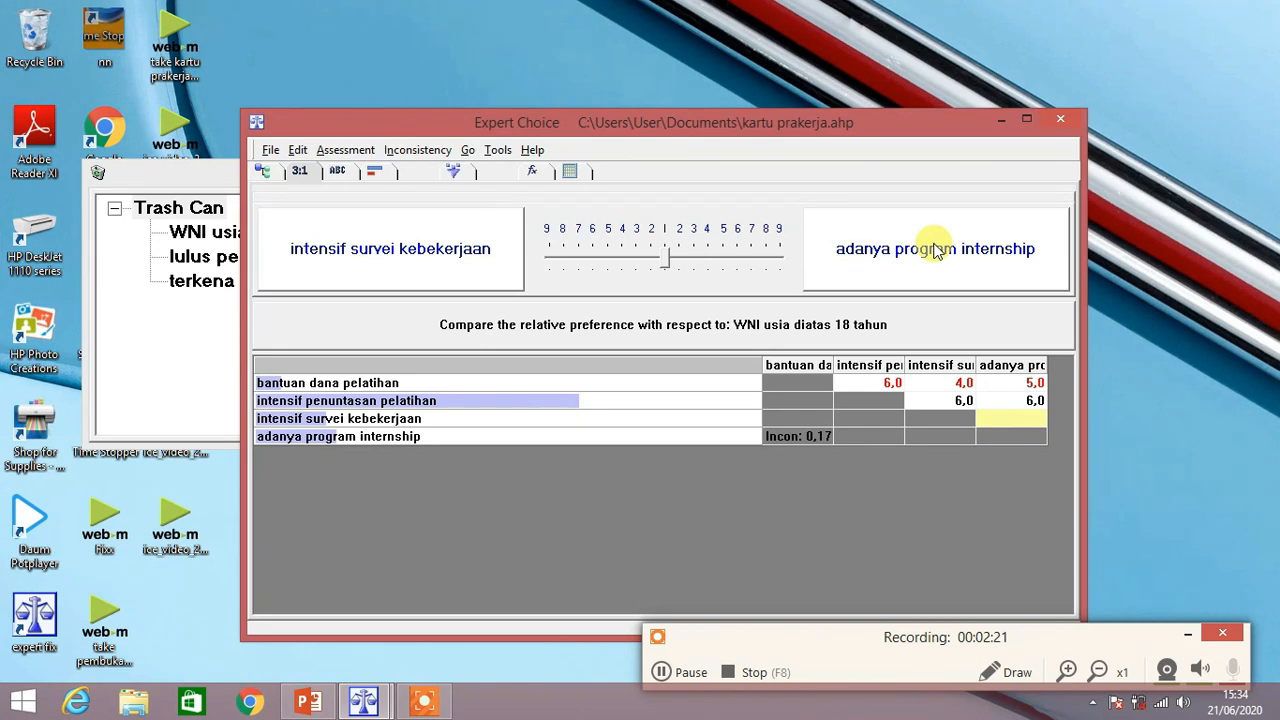
left_click(707, 258)
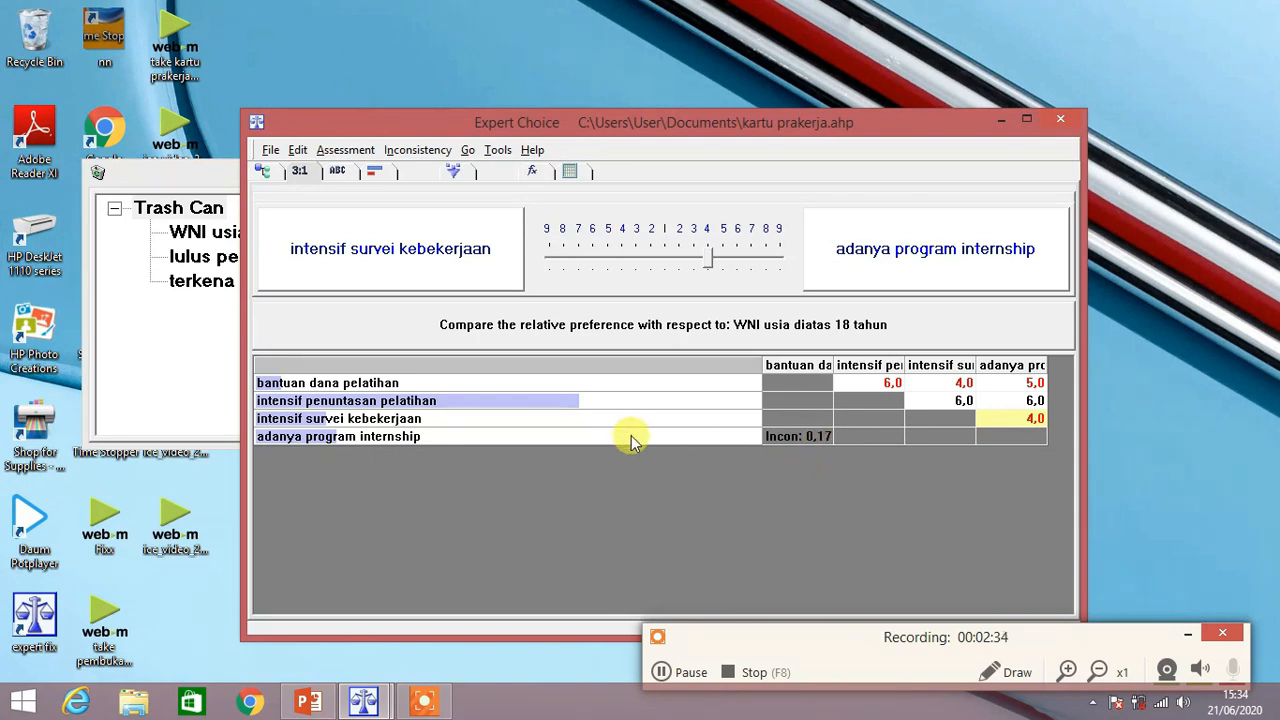
left_click(268, 178)
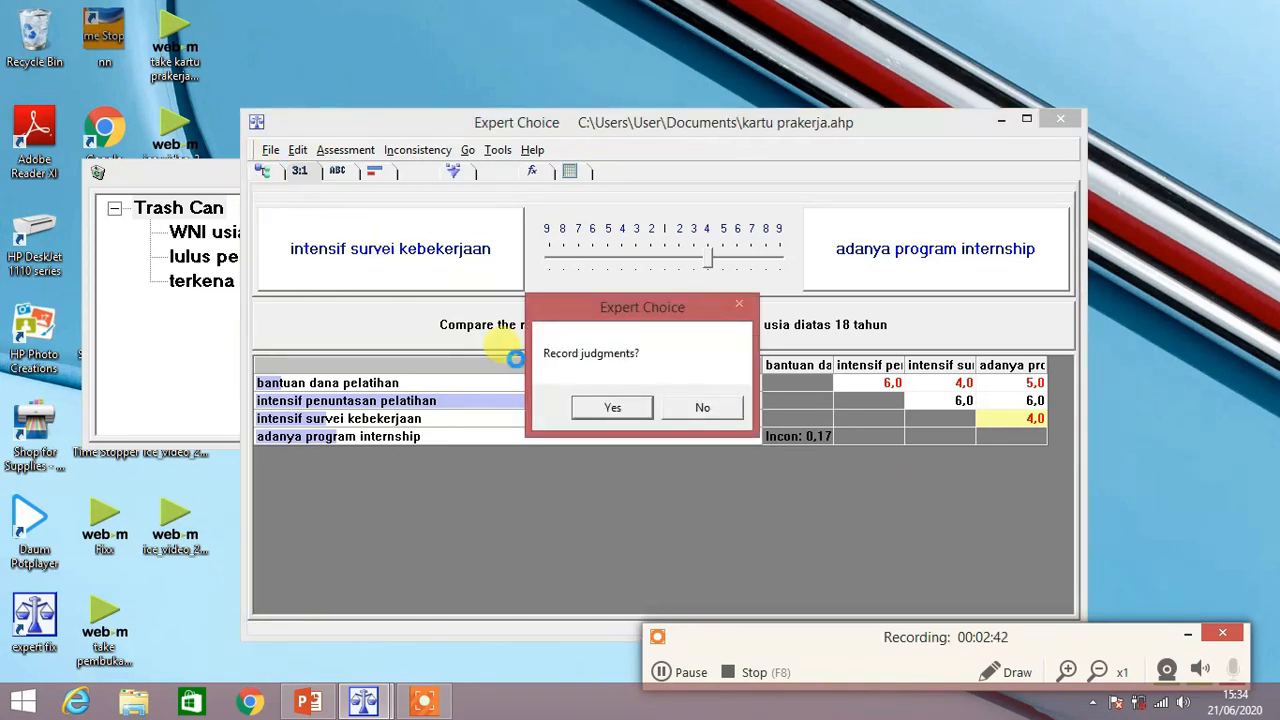
left_click(612, 407)
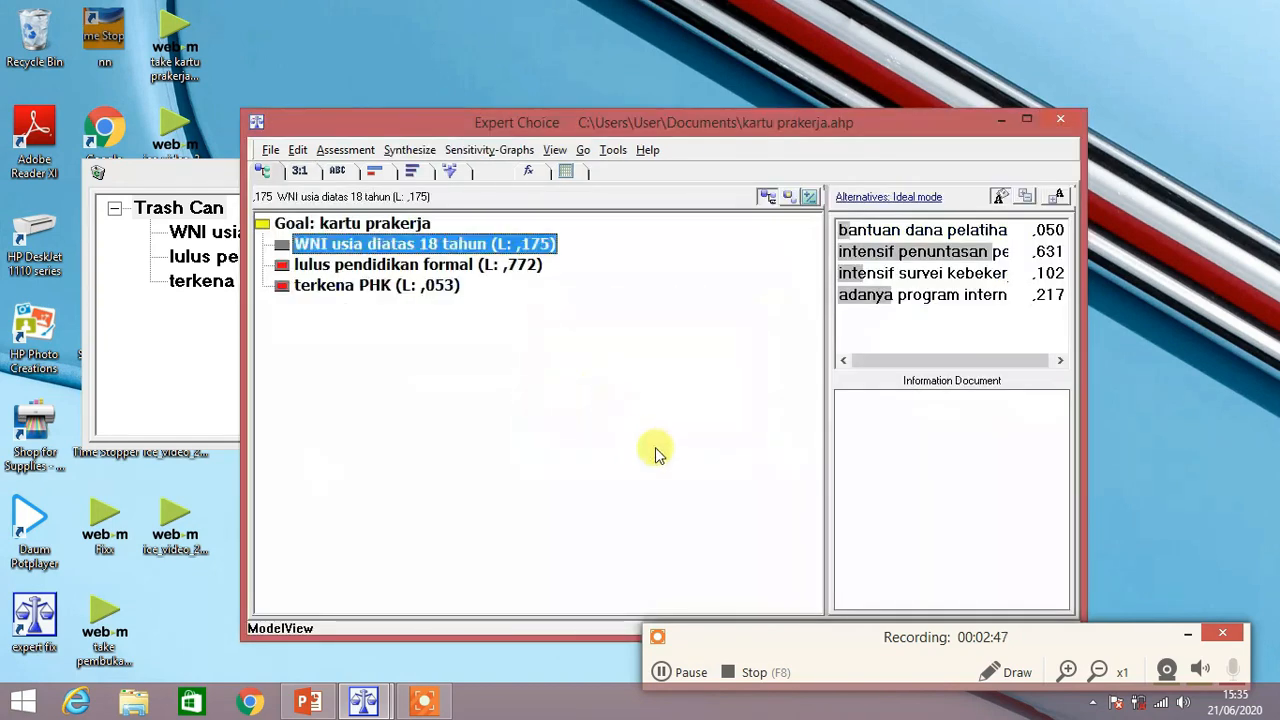
Open the numerical comparison of alternatives for "lulus pendidikan formal" and rate "intensif penuntasan pelatihan" 6 over "bantuan dana pelatihan".
left_click(318, 266)
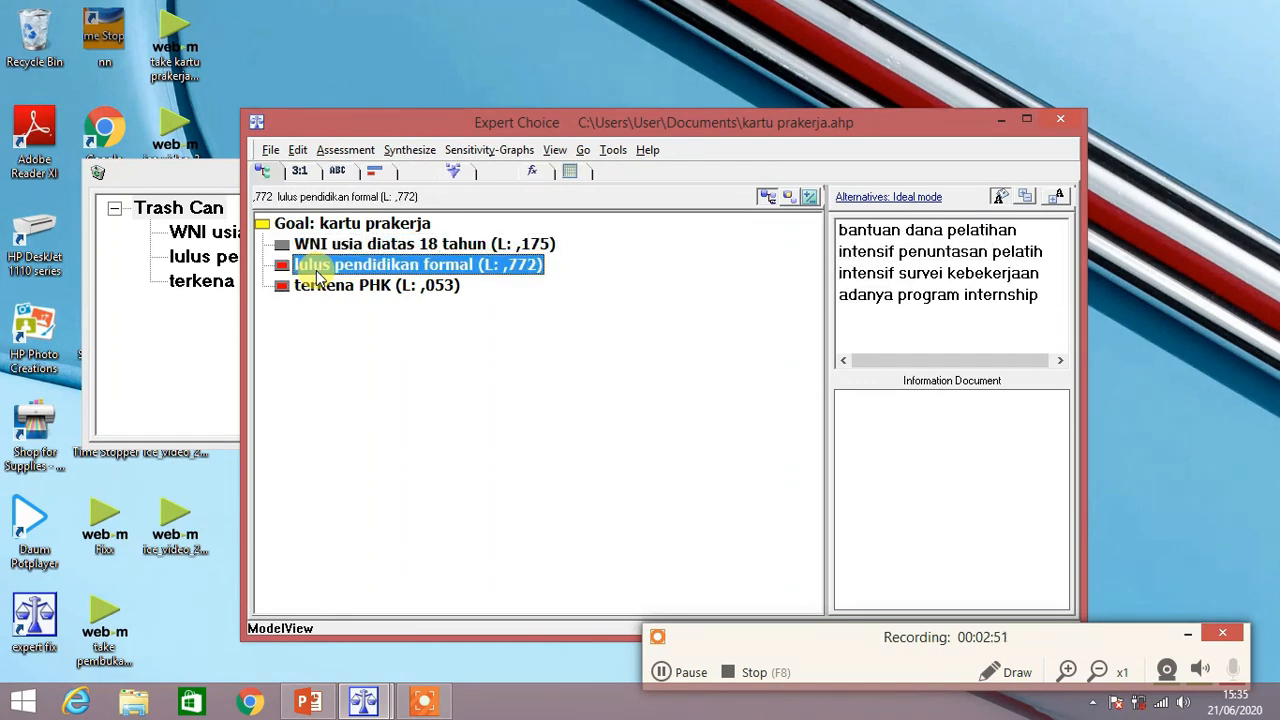
left_click(299, 171)
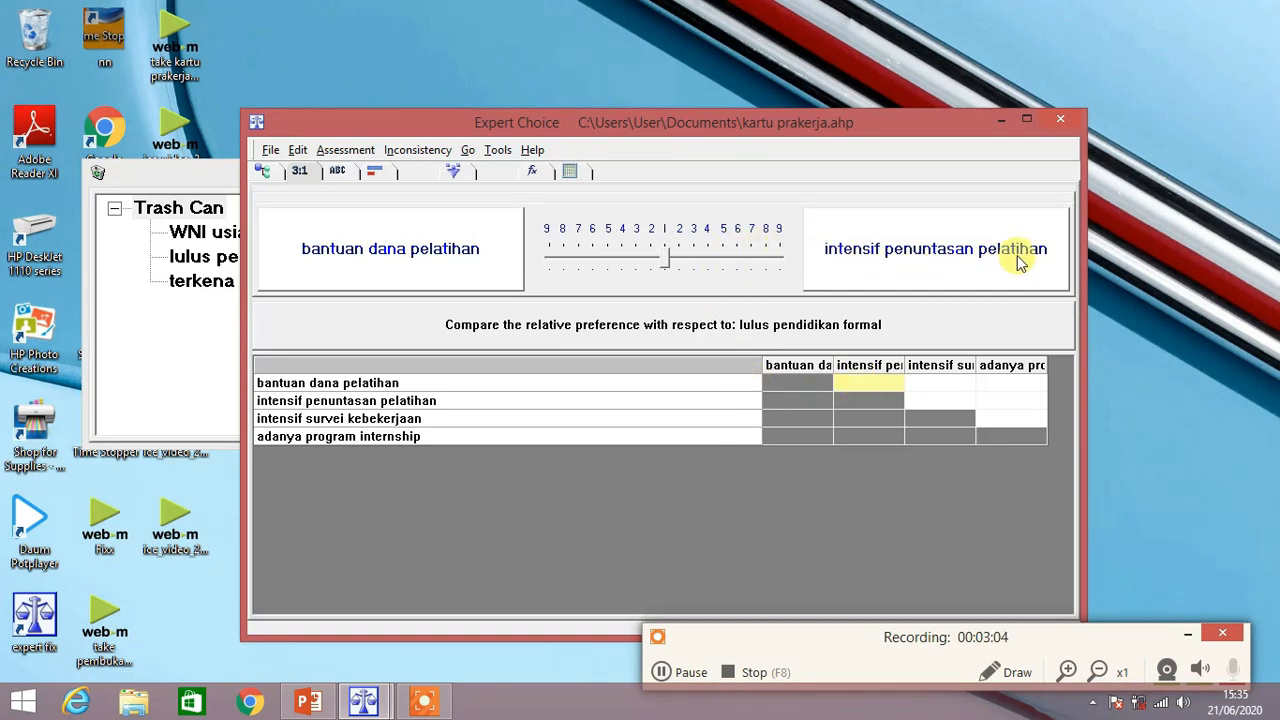
left_click(740, 260)
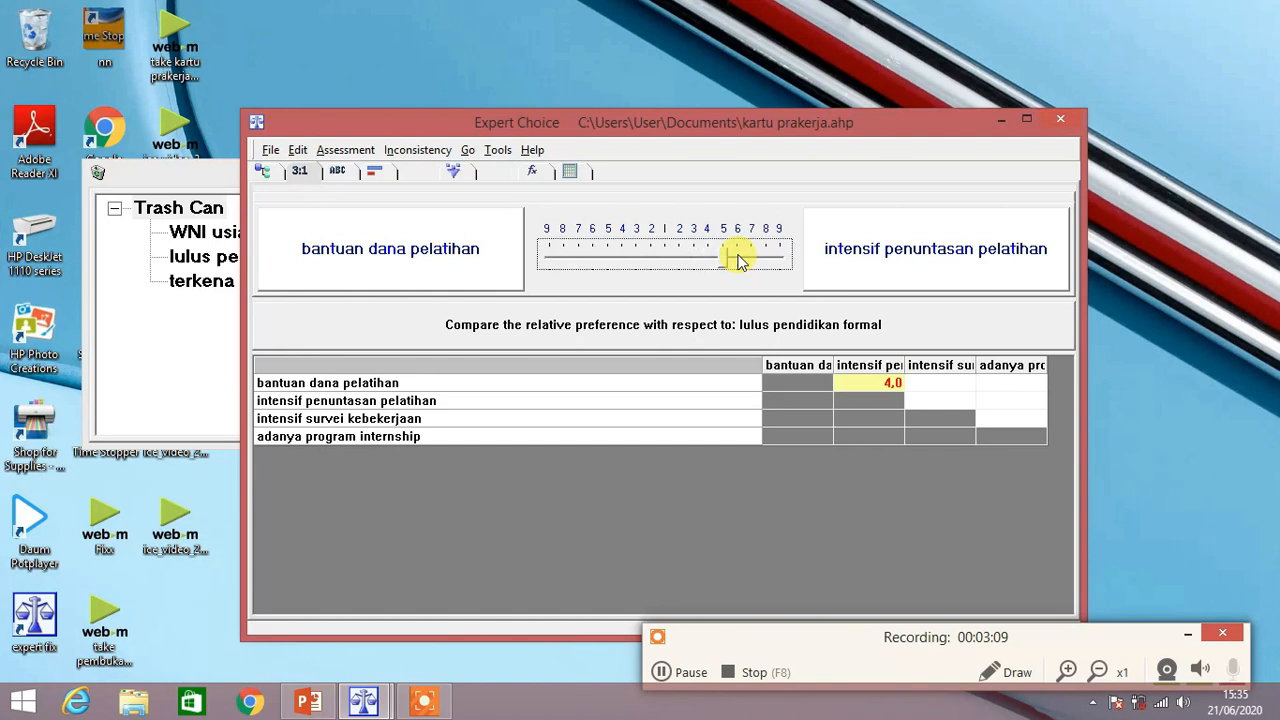
left_click(740, 259)
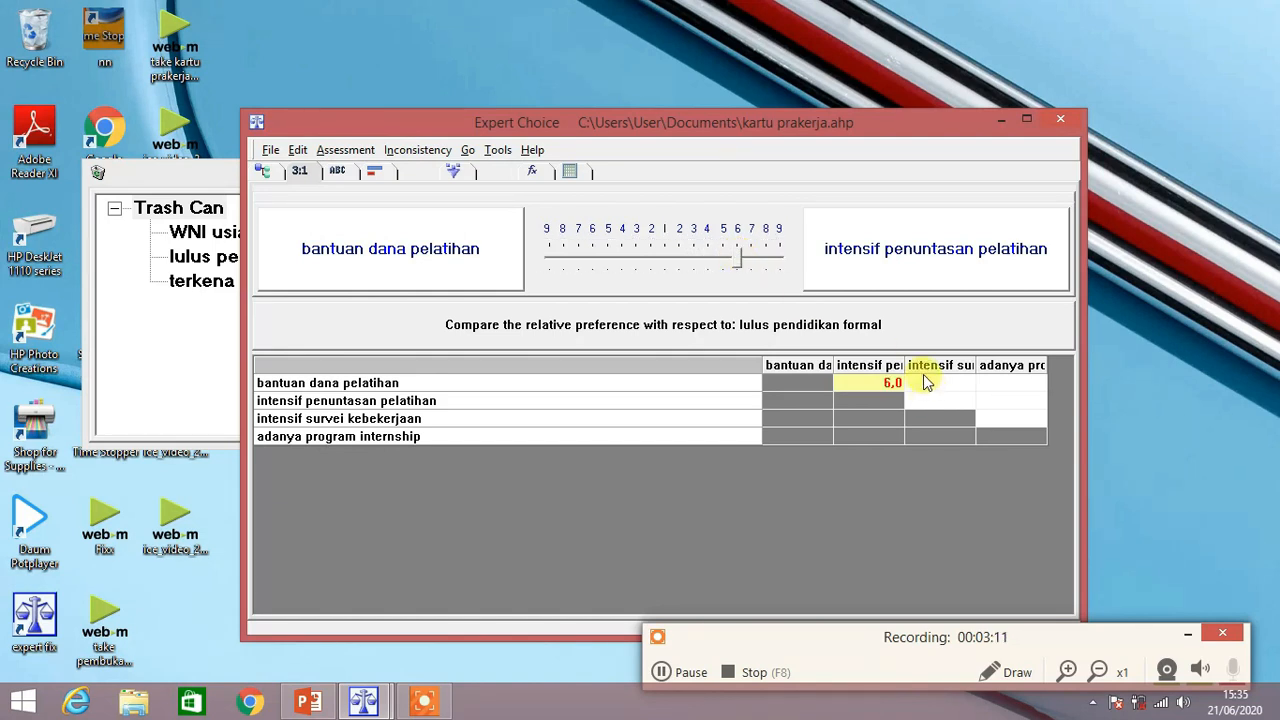
For "lulus pendidikan formal", rate "intensif survei kebekerjaan" 5 and "adanya program internship" 4 over "bantuan dana pelatihan".
left_click(930, 390)
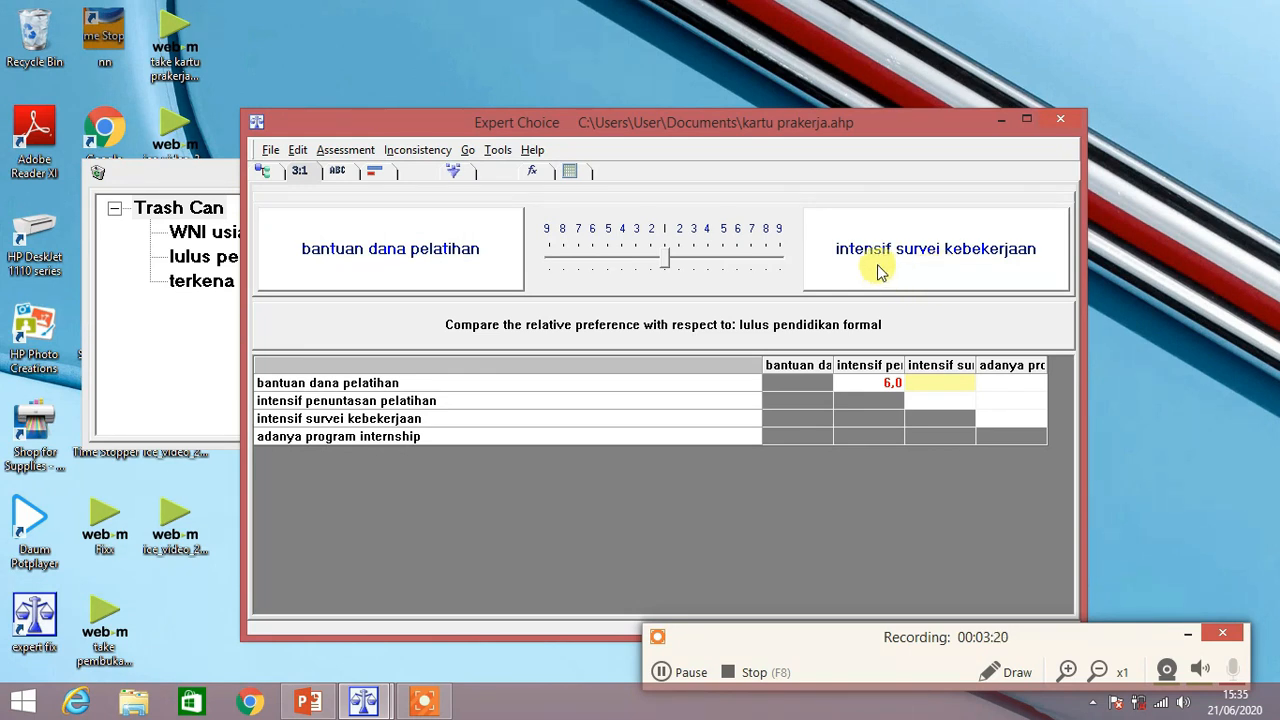
left_click(725, 263)
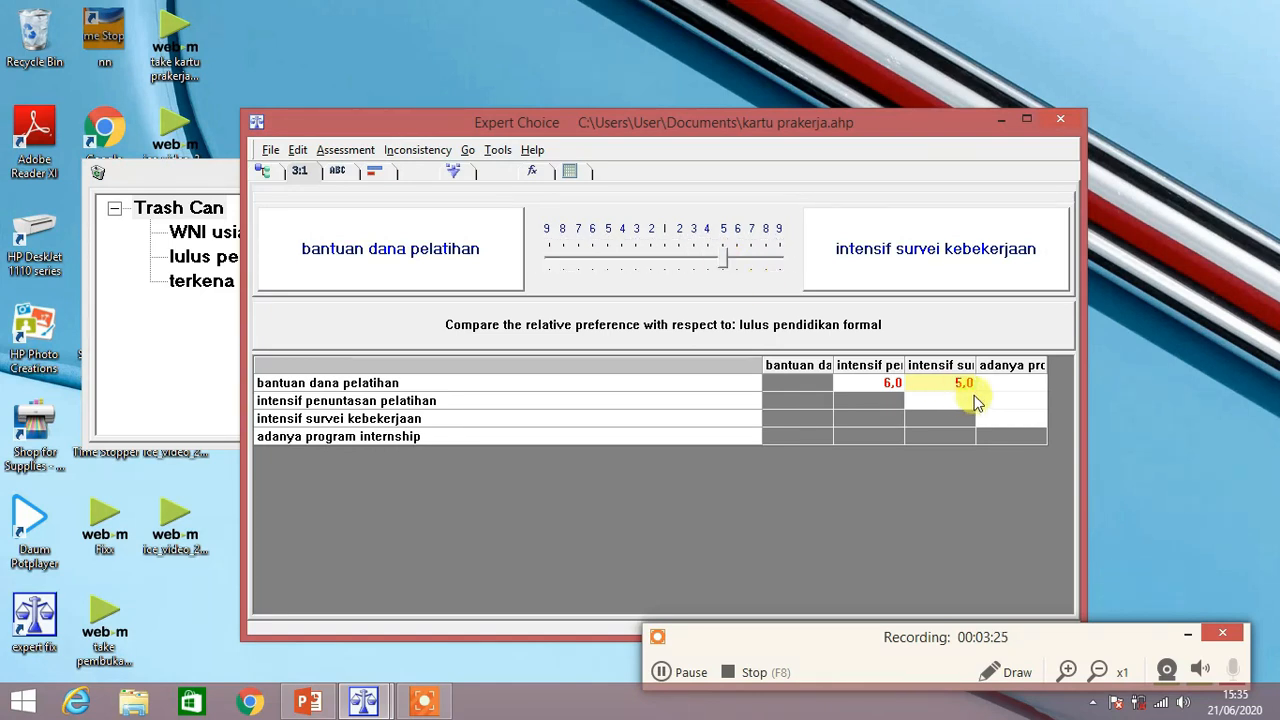
left_click(1020, 384)
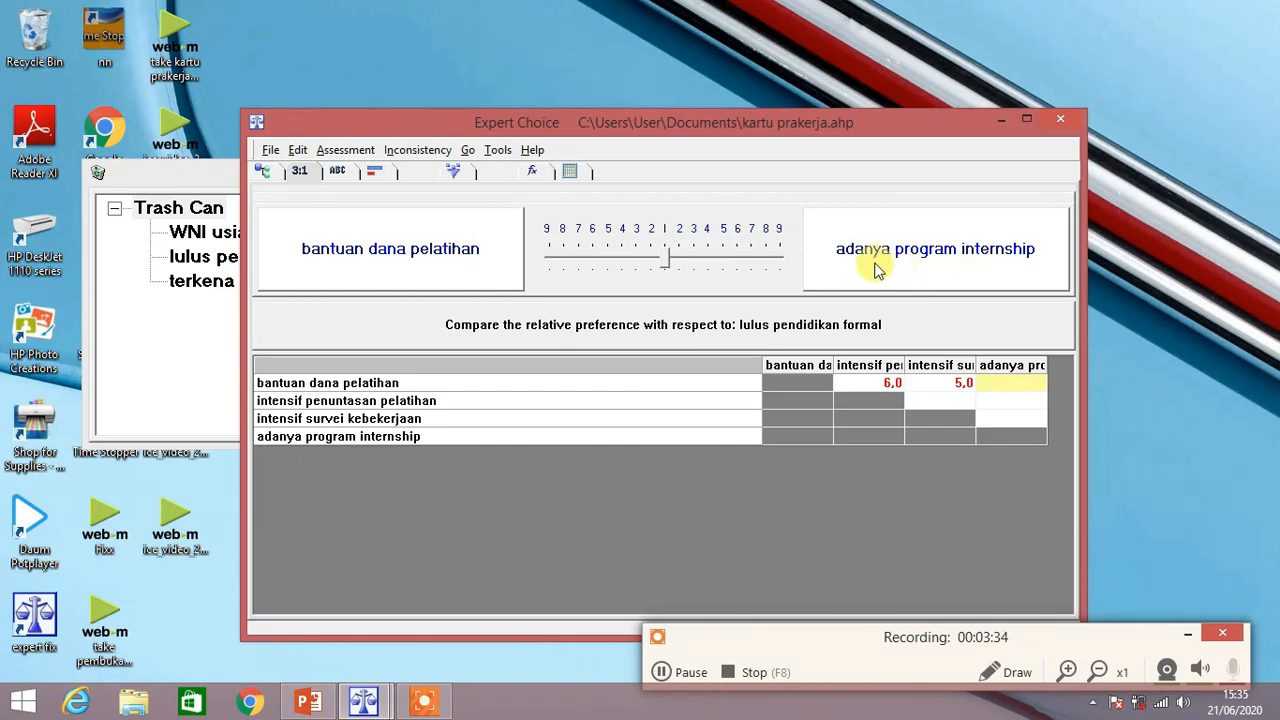
left_click(709, 263)
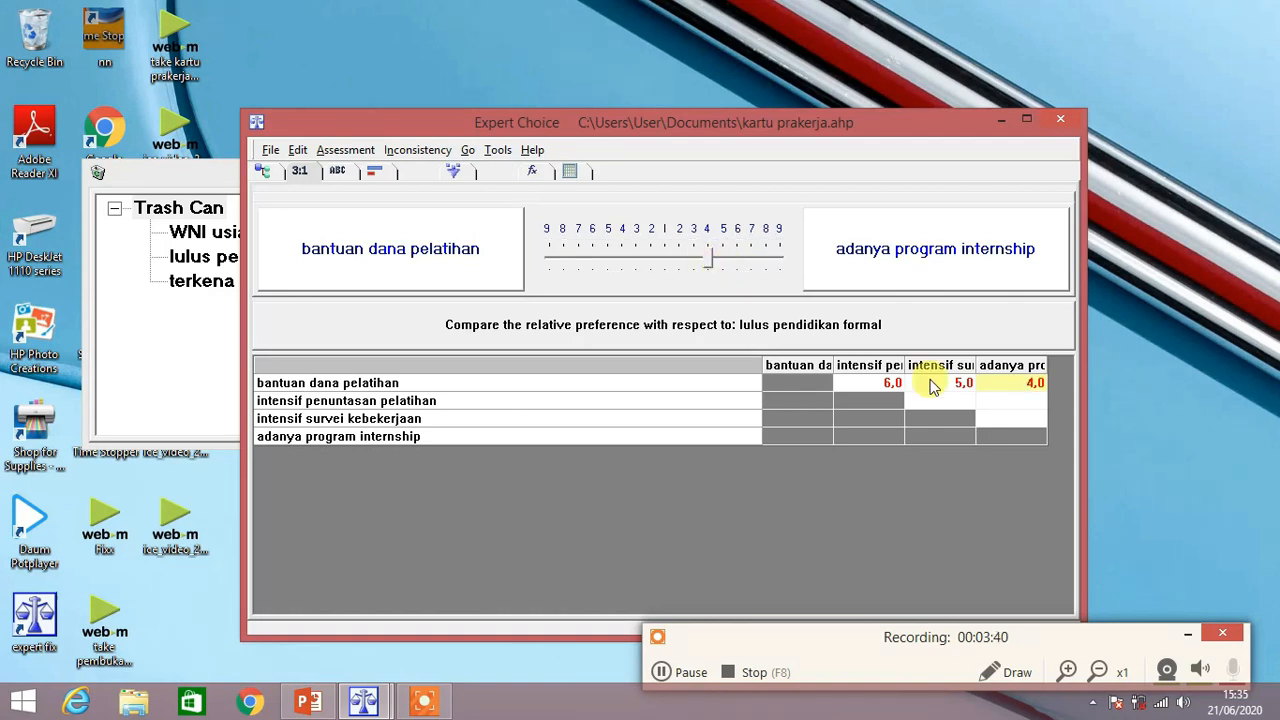
For "lulus pendidikan formal", rate "intensif penuntasan pelatihan" 6 over "intensif survei kebekerjaan" and 5 over "adanya program internship".
left_click(951, 401)
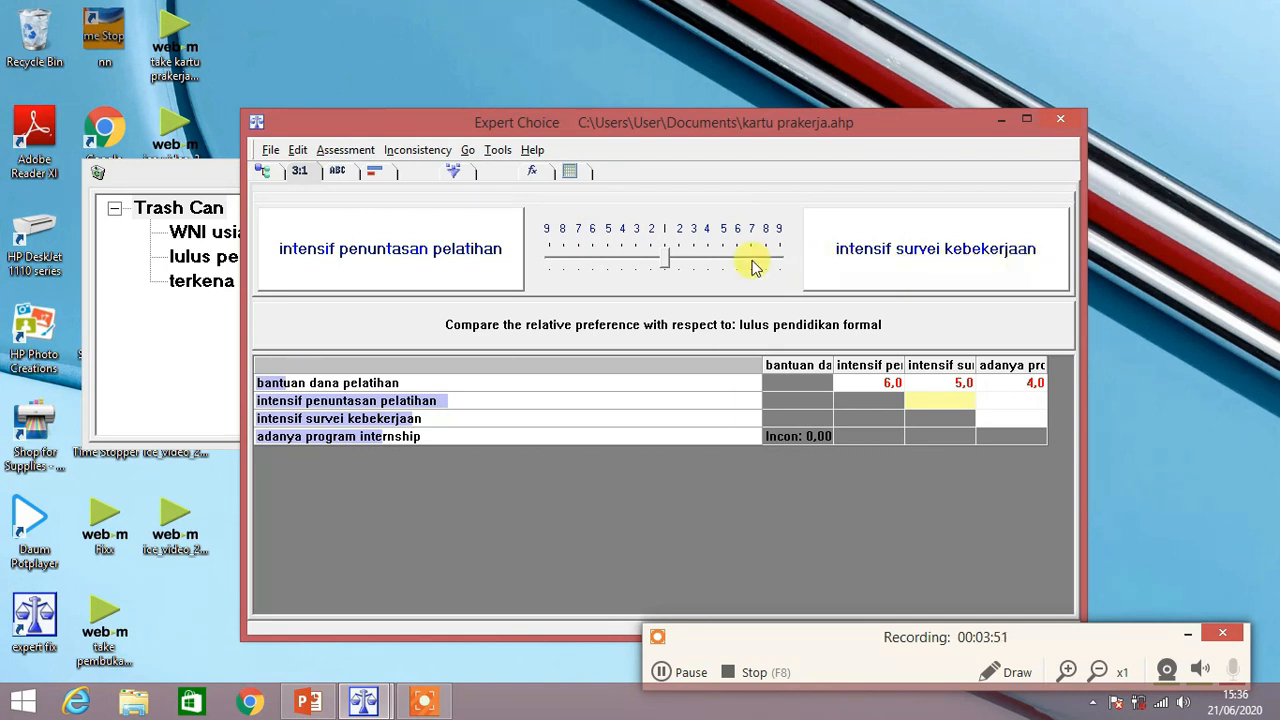
left_click(592, 265)
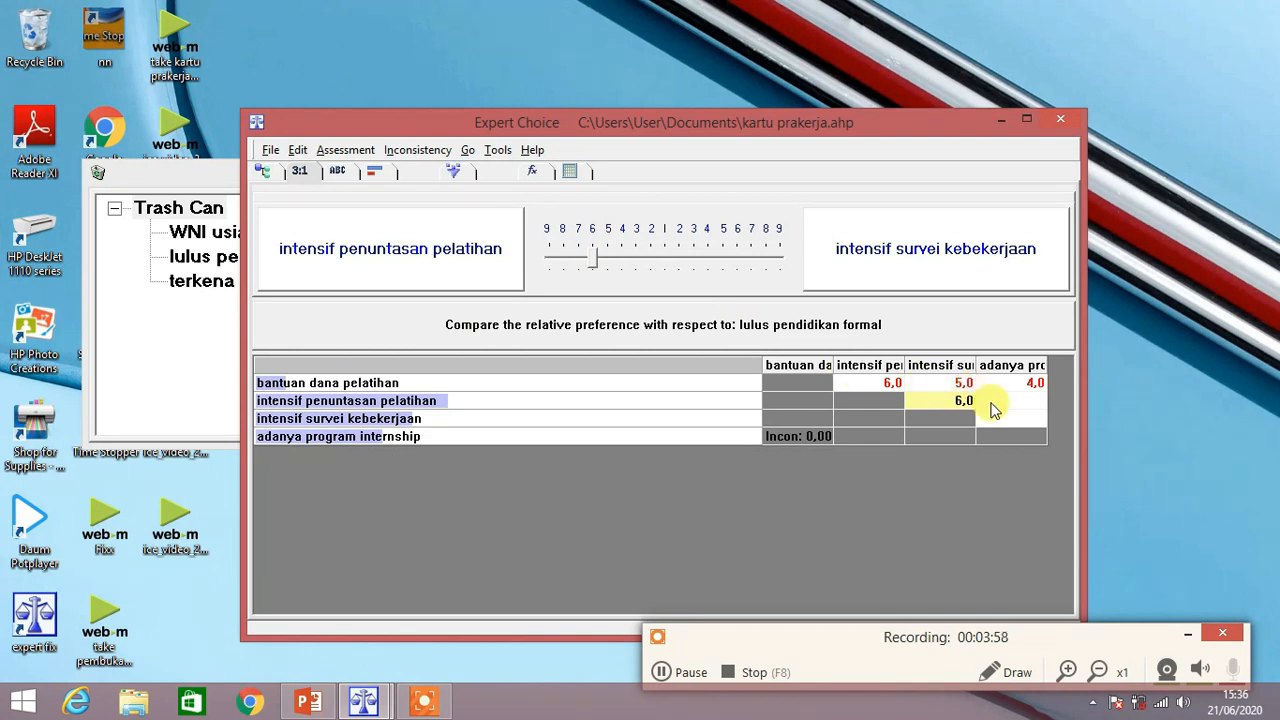
left_click(992, 402)
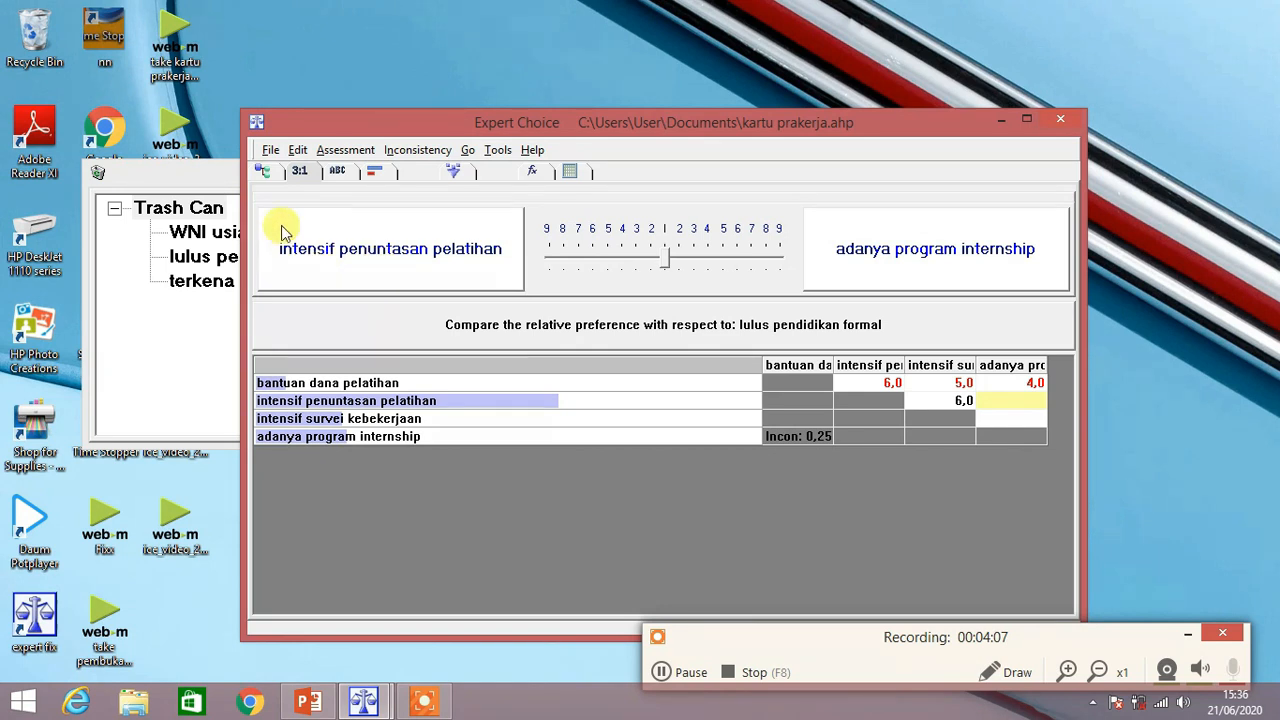
left_click(610, 255)
left_click(610, 255)
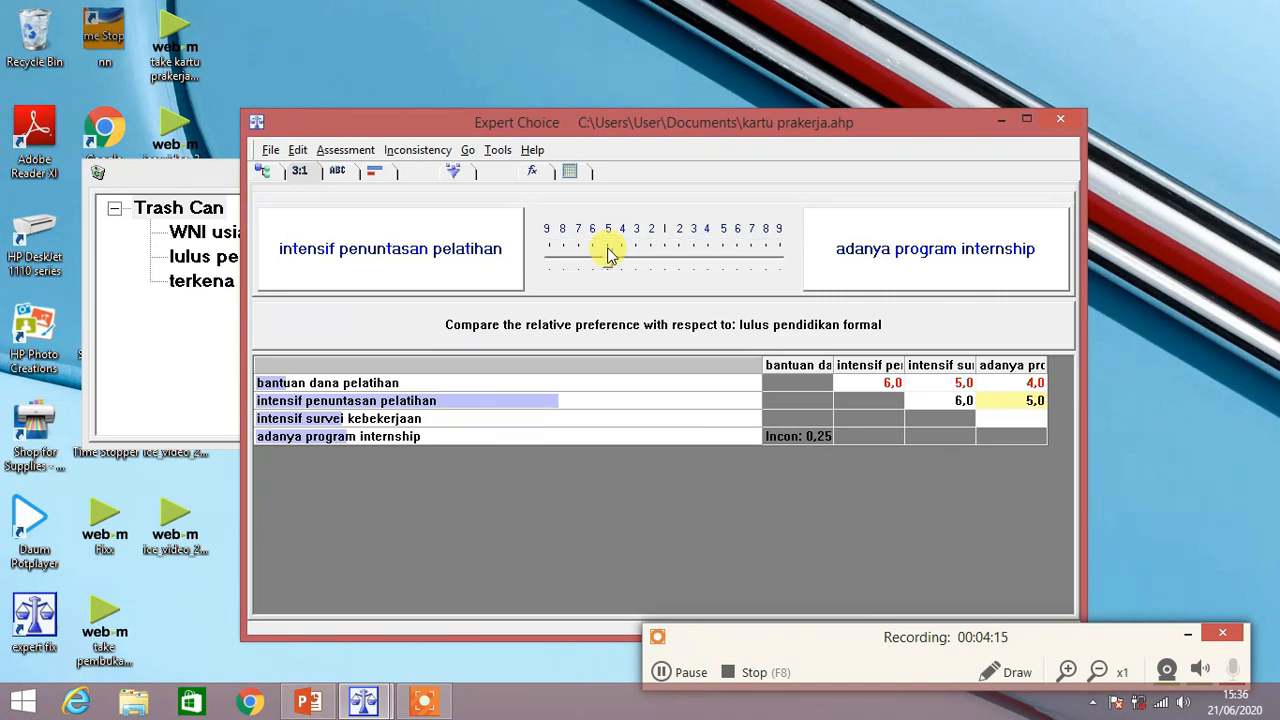
Rate "adanya program internship" 3 over "intensif survei kebekerjaan" and record the judgments for "lulus pendidikan formal".
left_click(995, 418)
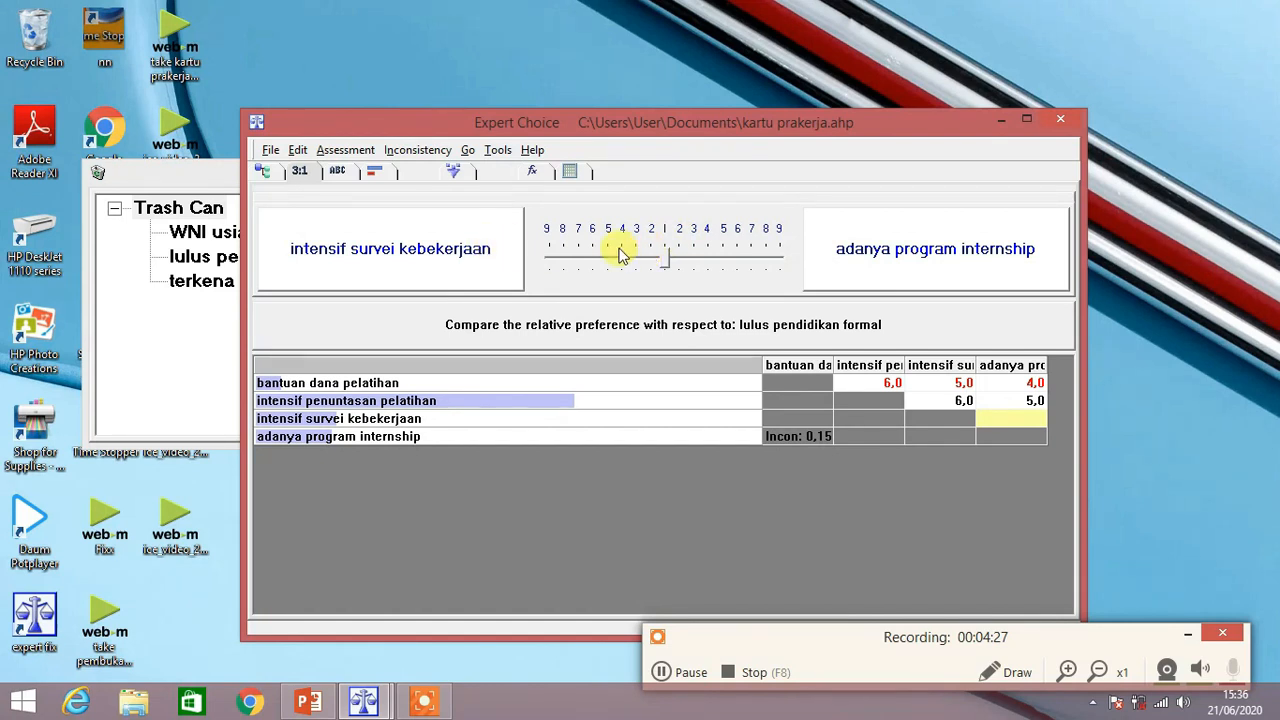
left_click(692, 258)
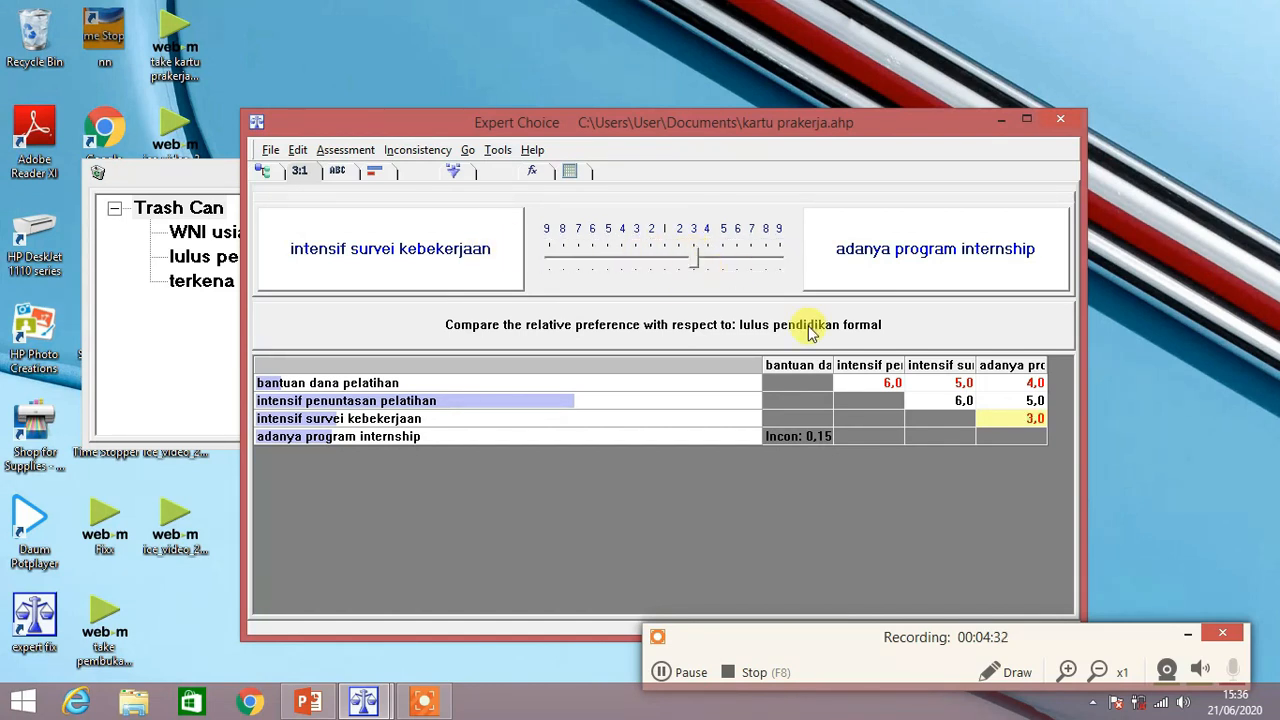
left_click(262, 172)
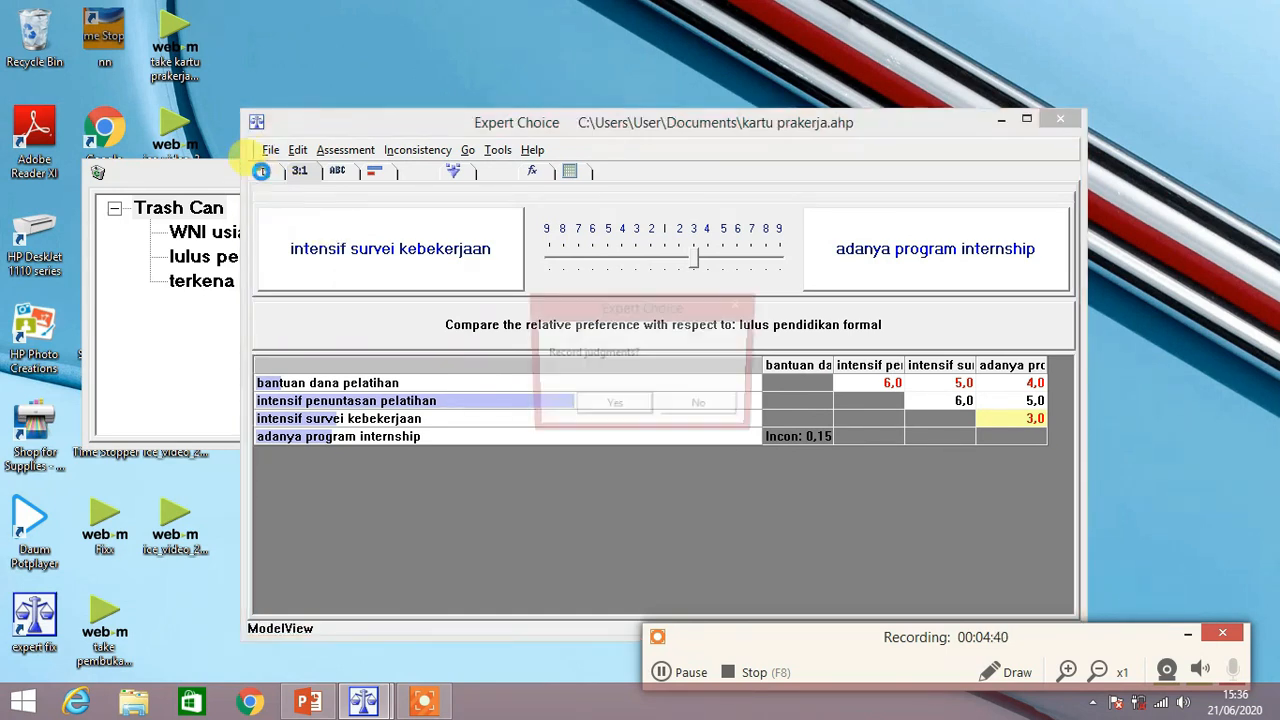
left_click(608, 405)
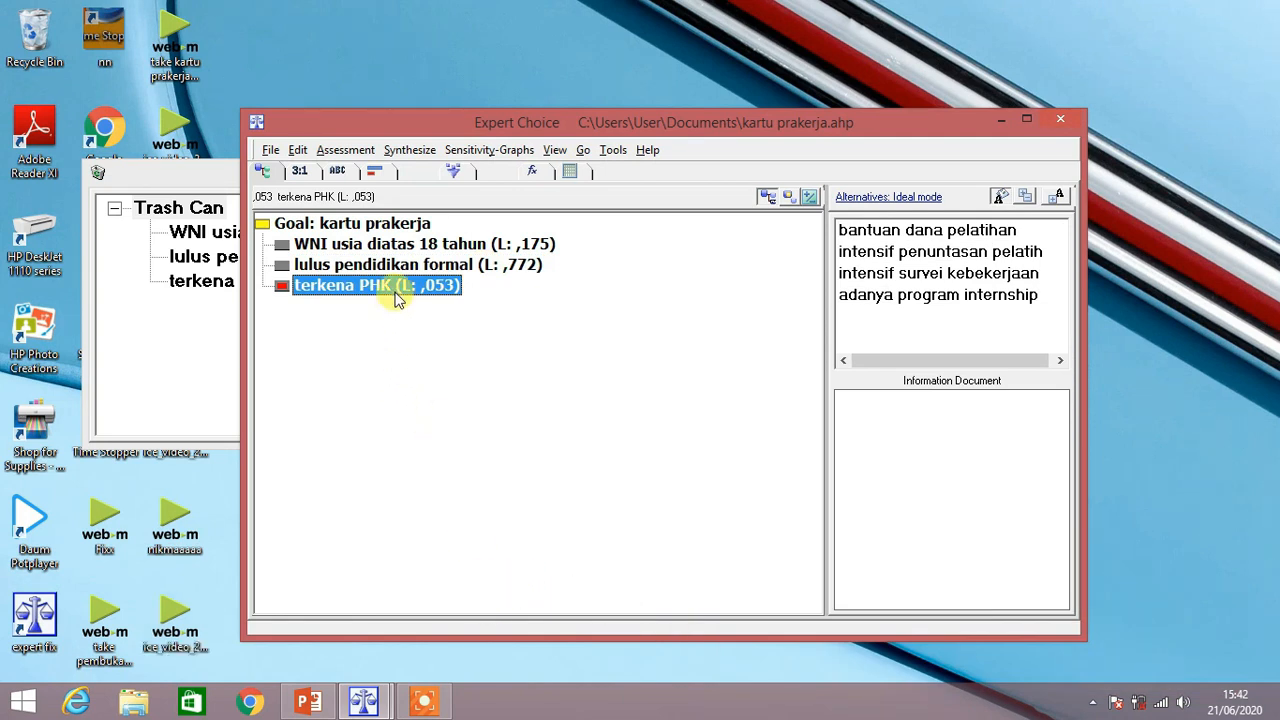
Open the numerical comparison of alternatives for "terkena PHK" and rate "bantuan dana pelatihan" 6 over "intensif penuntasan pelatihan".
left_click(299, 171)
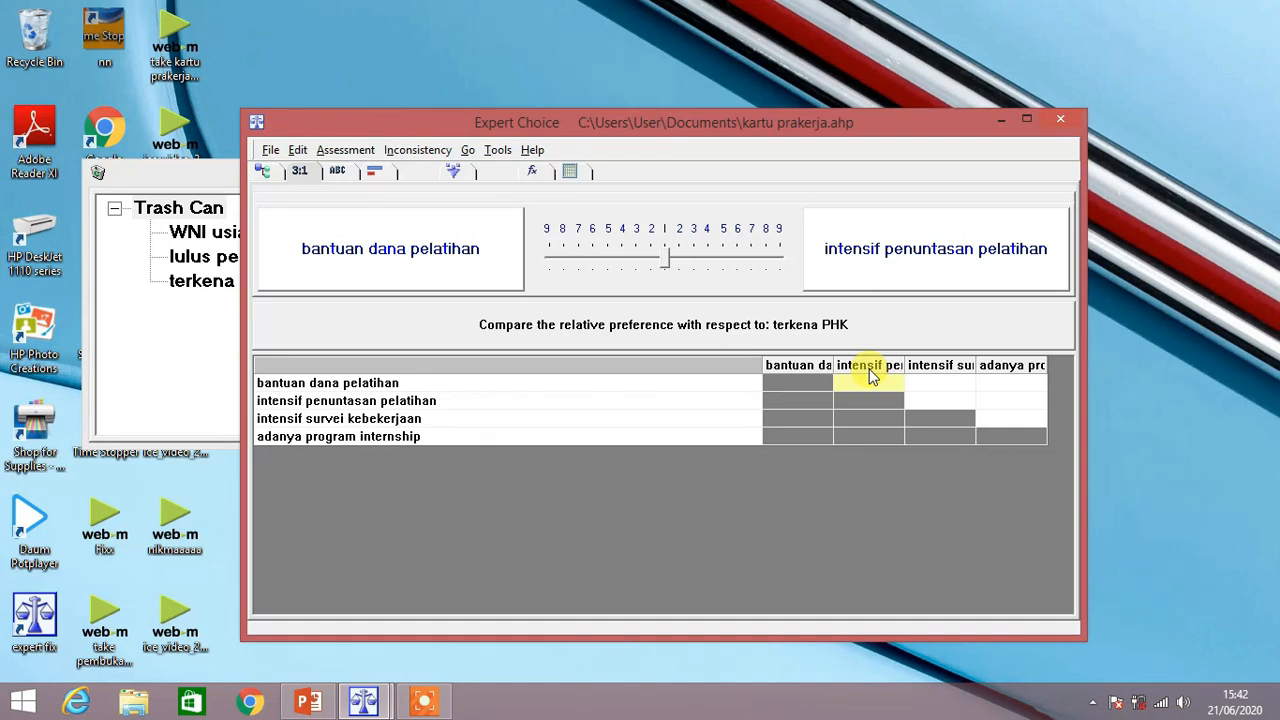
left_click(597, 262)
left_click_drag(651, 258, 594, 257)
left_click(935, 378)
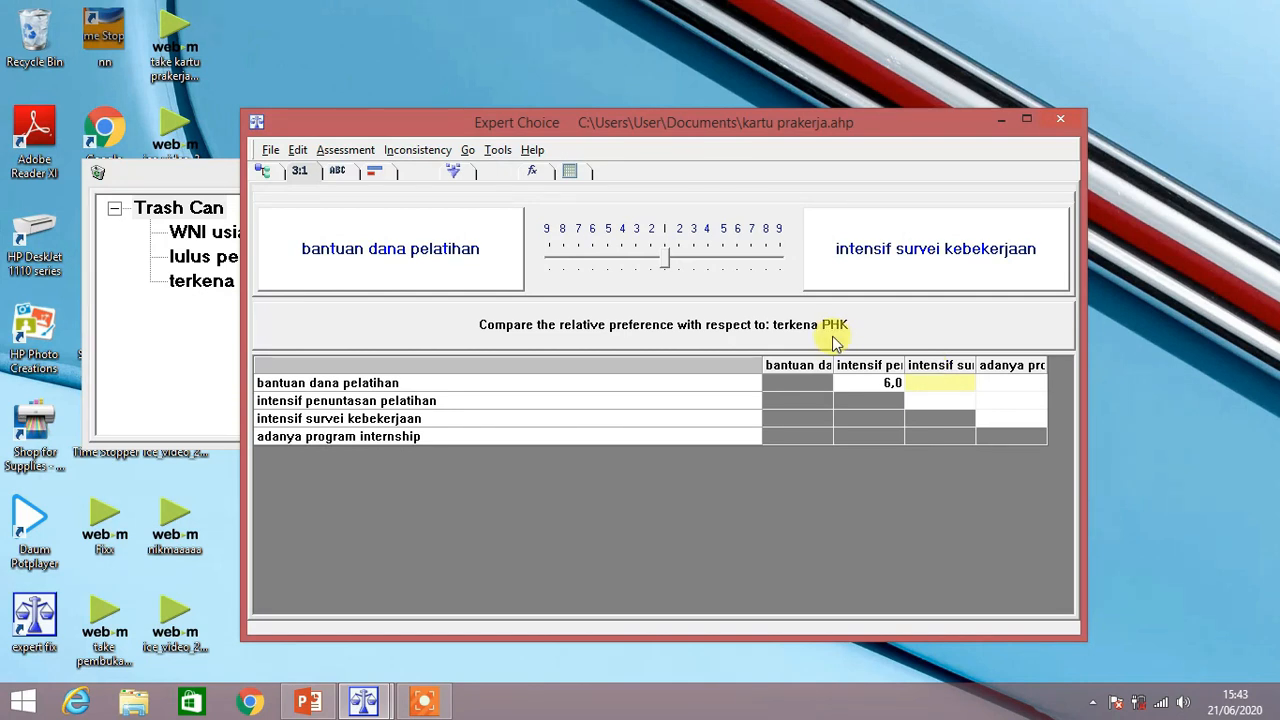
For "terkena PHK", rate "bantuan dana pelatihan" 4 over "intensif survei kebekerjaan", and "adanya program internship" 3 over "bantuan dana pelatihan".
left_click(628, 258)
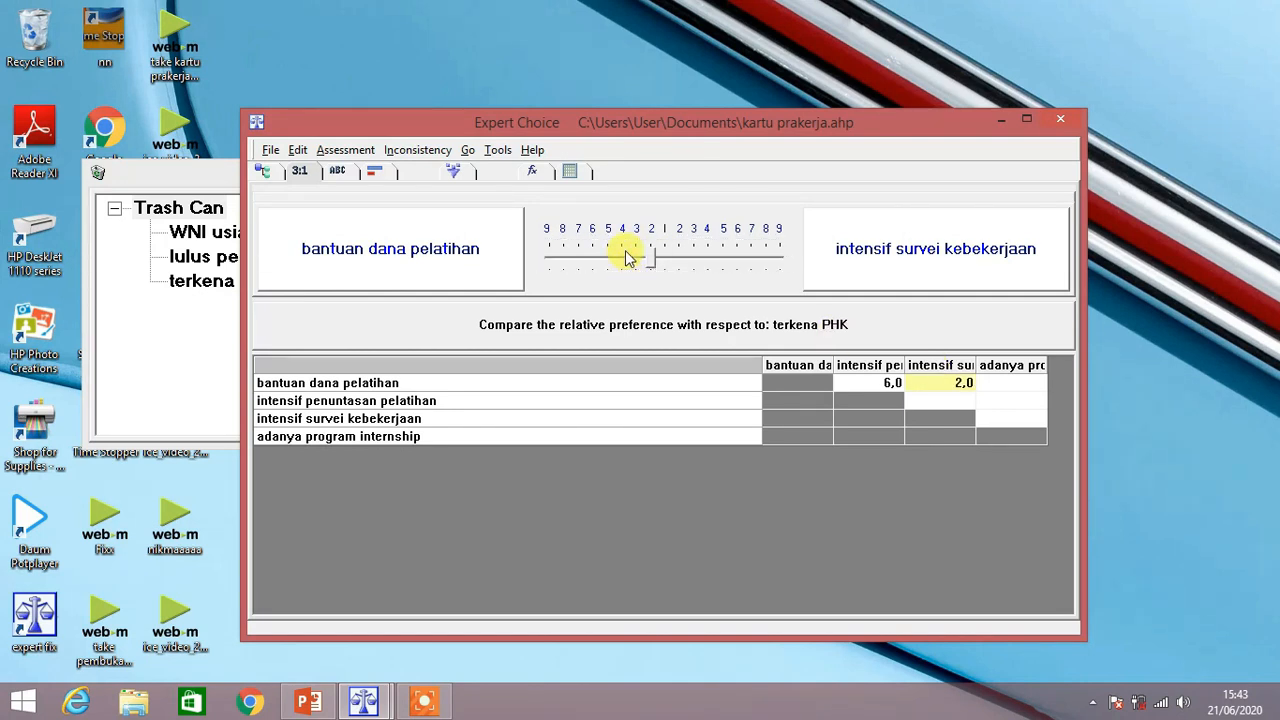
left_click_drag(655, 259, 624, 252)
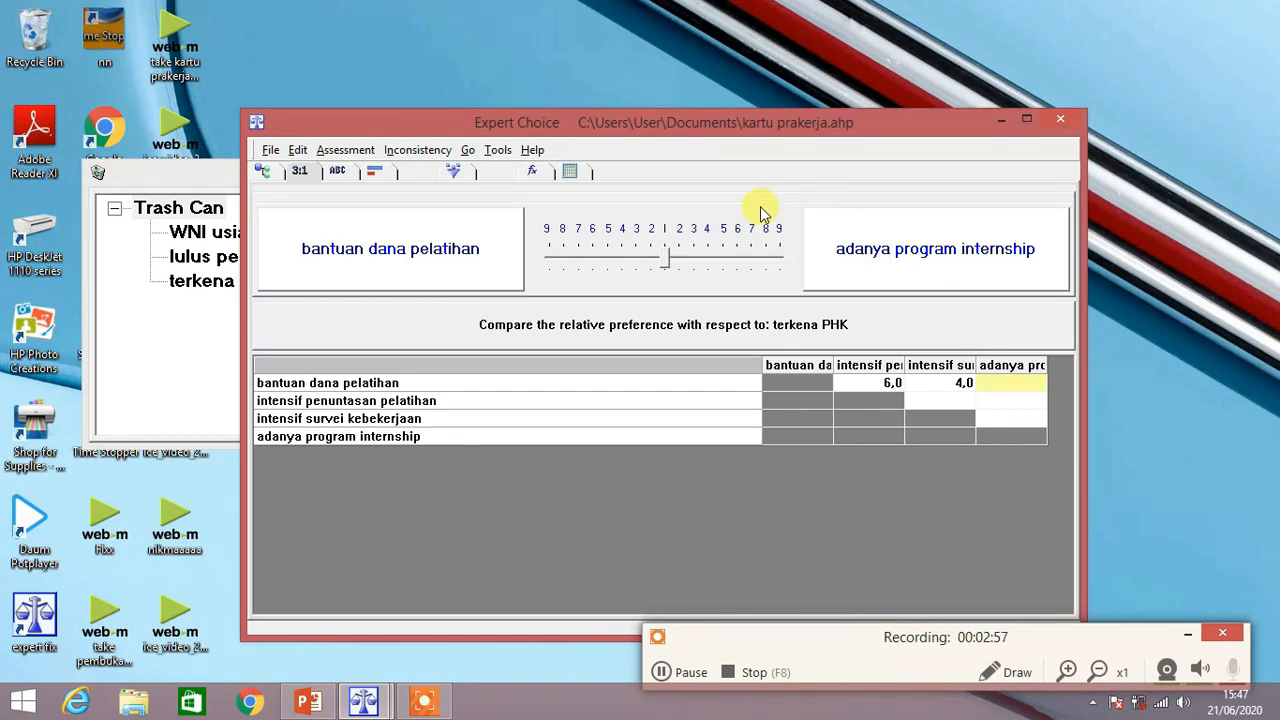
left_click(667, 260)
left_click_drag(667, 260, 696, 258)
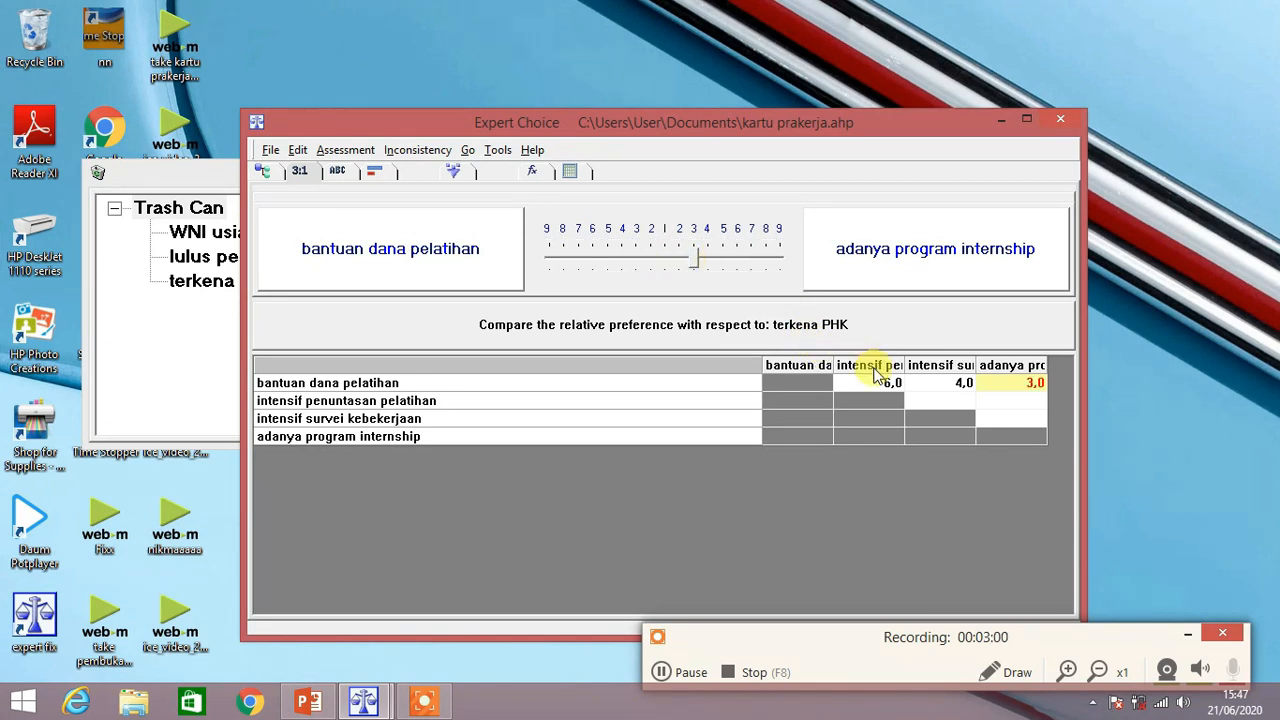
For "terkena PHK", rate "intensif penuntasan pelatihan" 4 over "intensif survei kebekerjaan" and 3 over "adanya program internship".
left_click(930, 402)
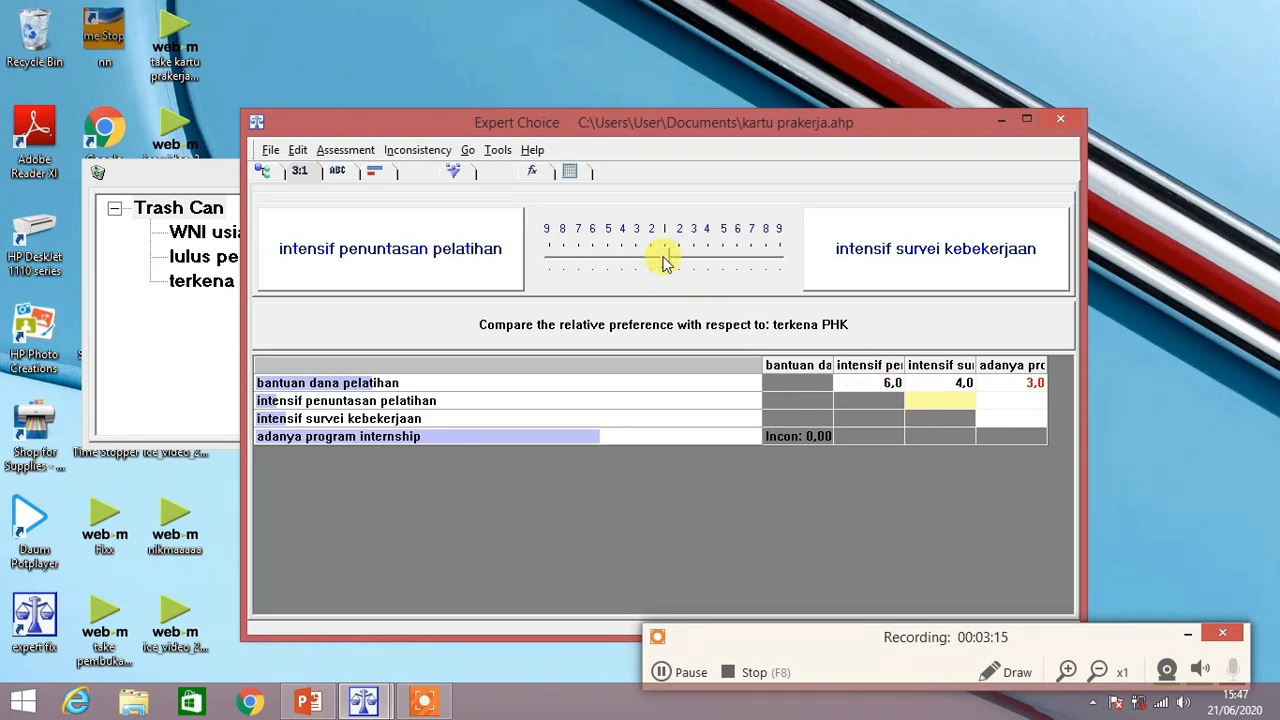
left_click_drag(665, 259, 626, 263)
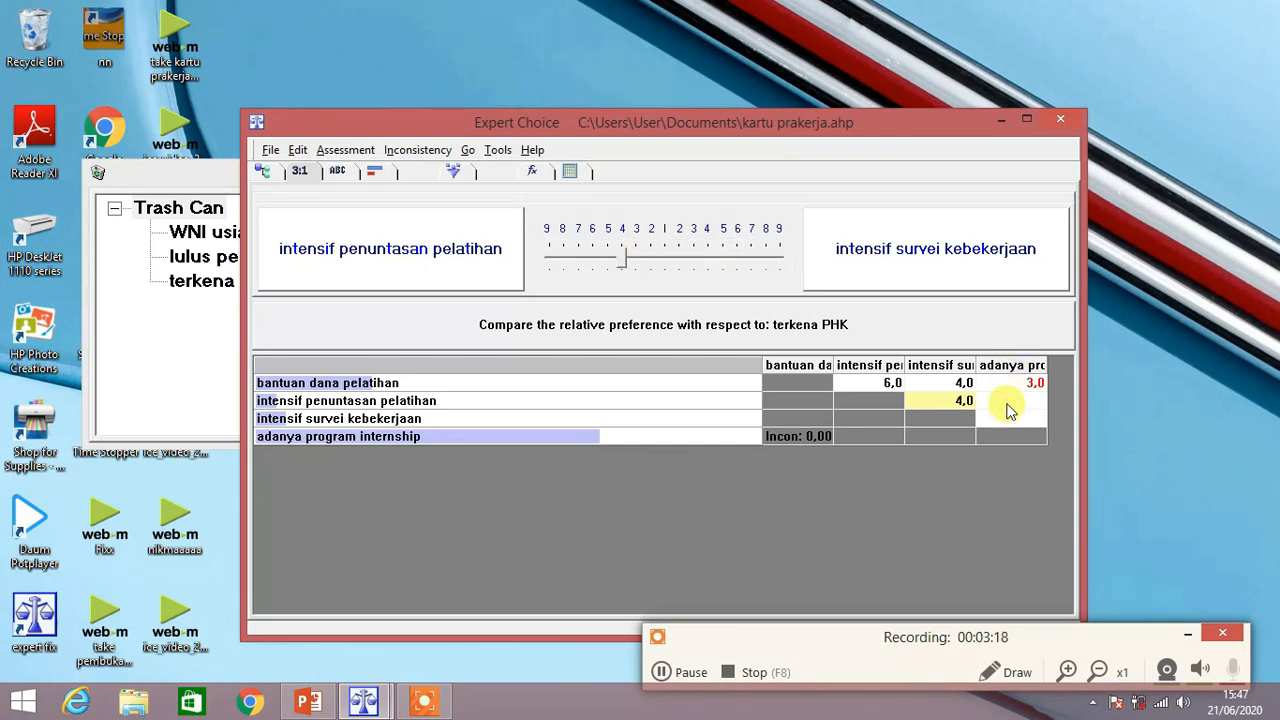
left_click(1008, 402)
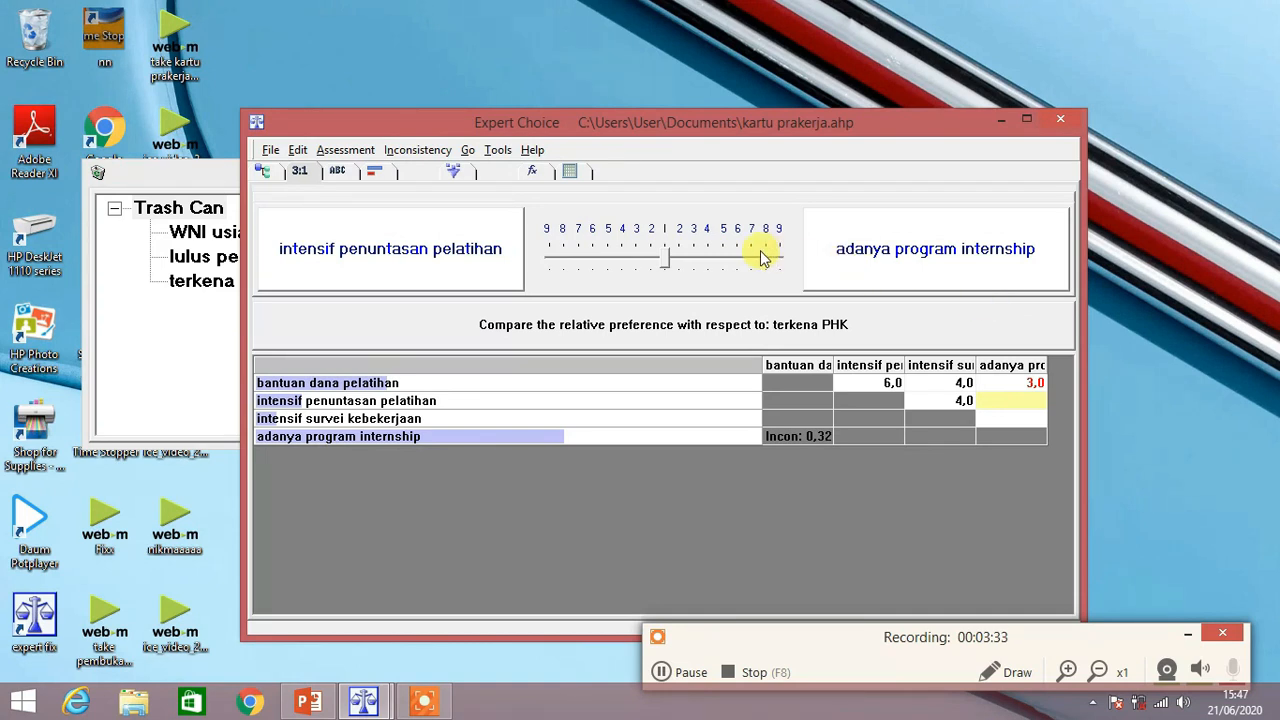
left_click_drag(665, 257, 643, 256)
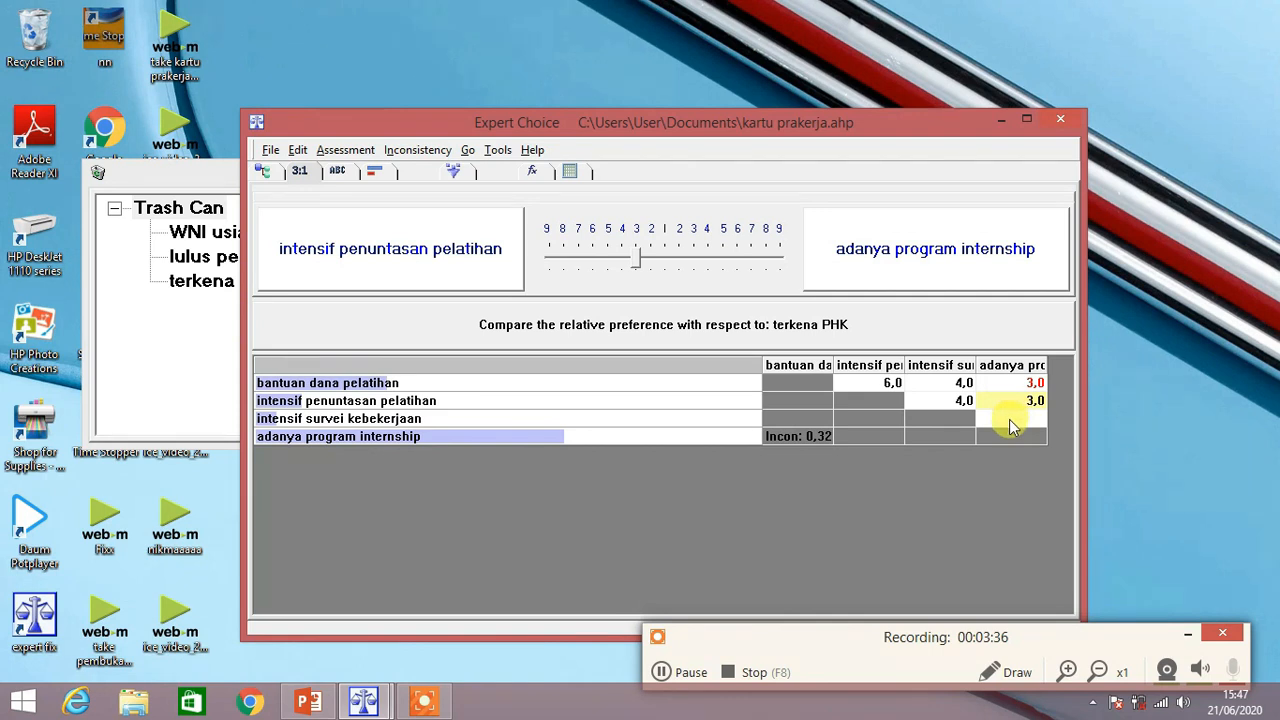
Rate "adanya program internship" 3 over "intensif survei kebekerjaan" and record the judgments for "terkena PHK".
left_click(1009, 419)
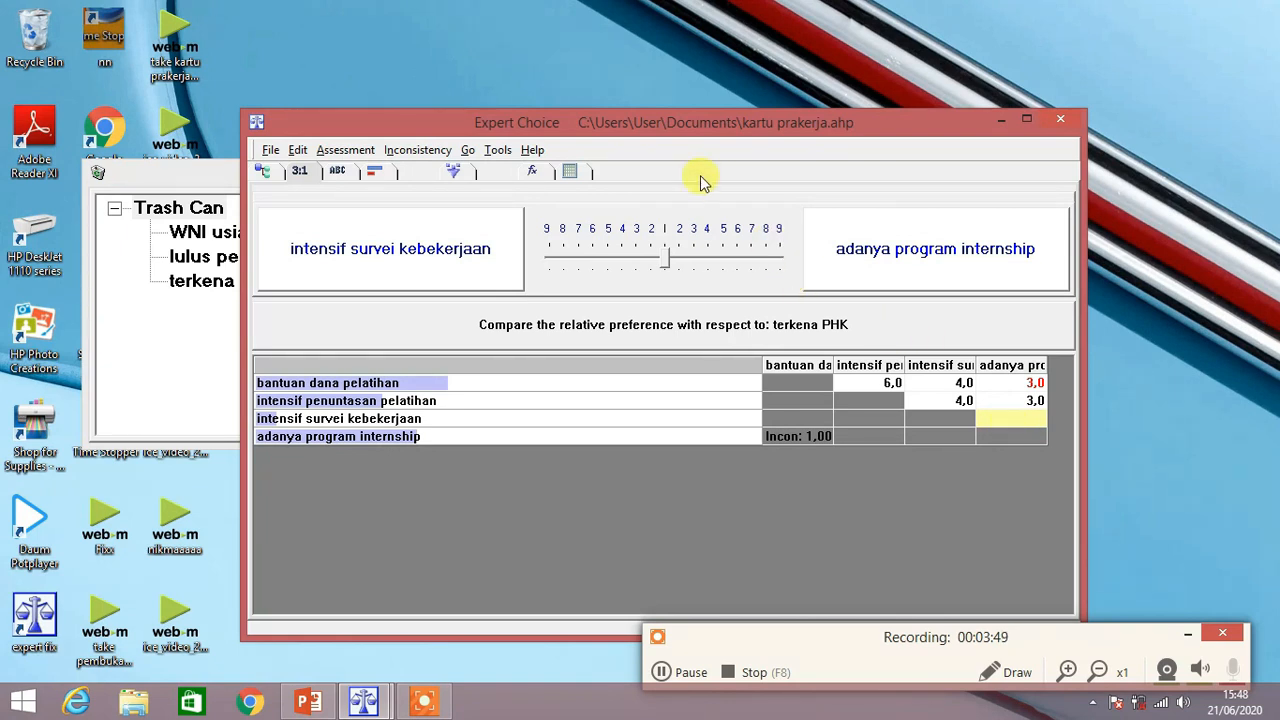
left_click_drag(668, 257, 700, 263)
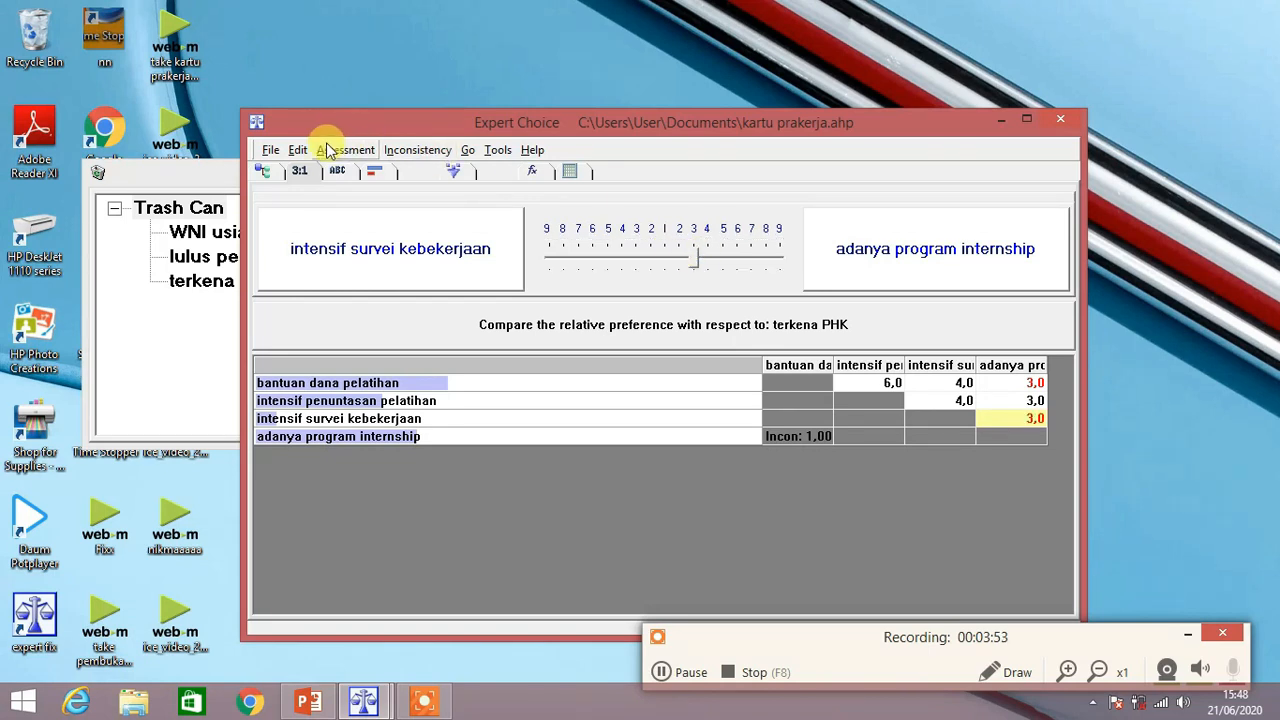
left_click(266, 171)
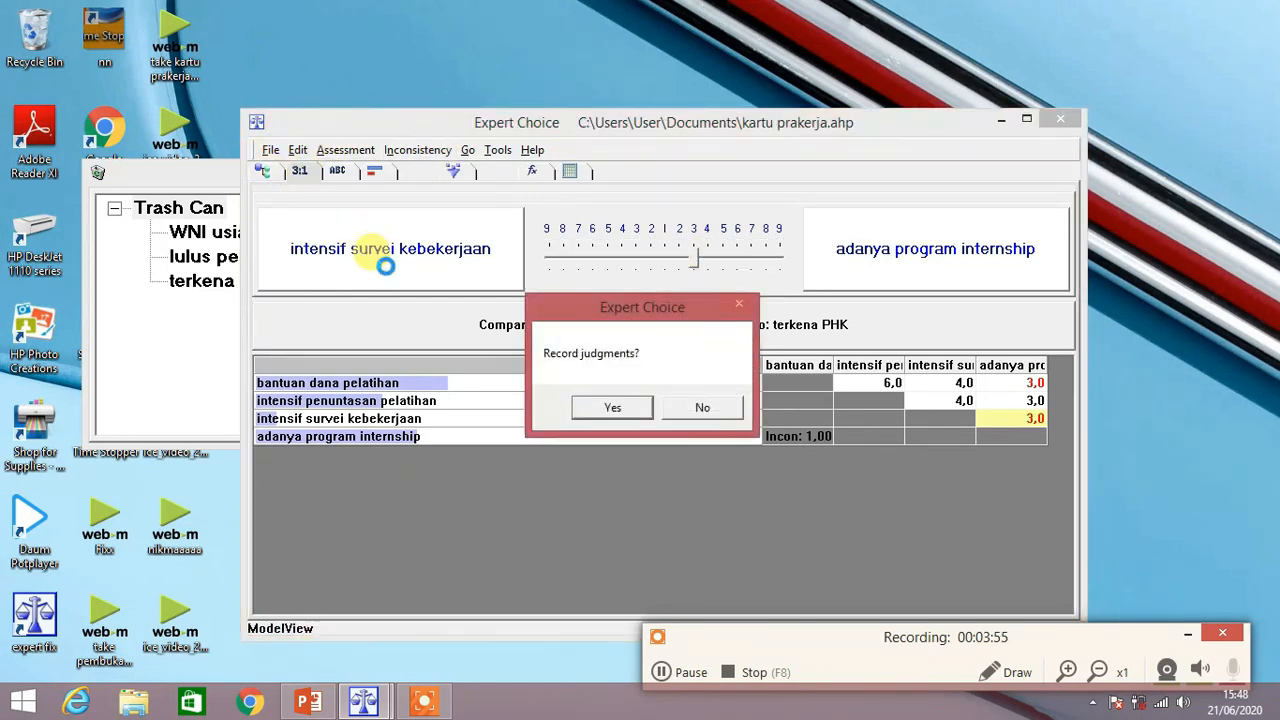
left_click(613, 410)
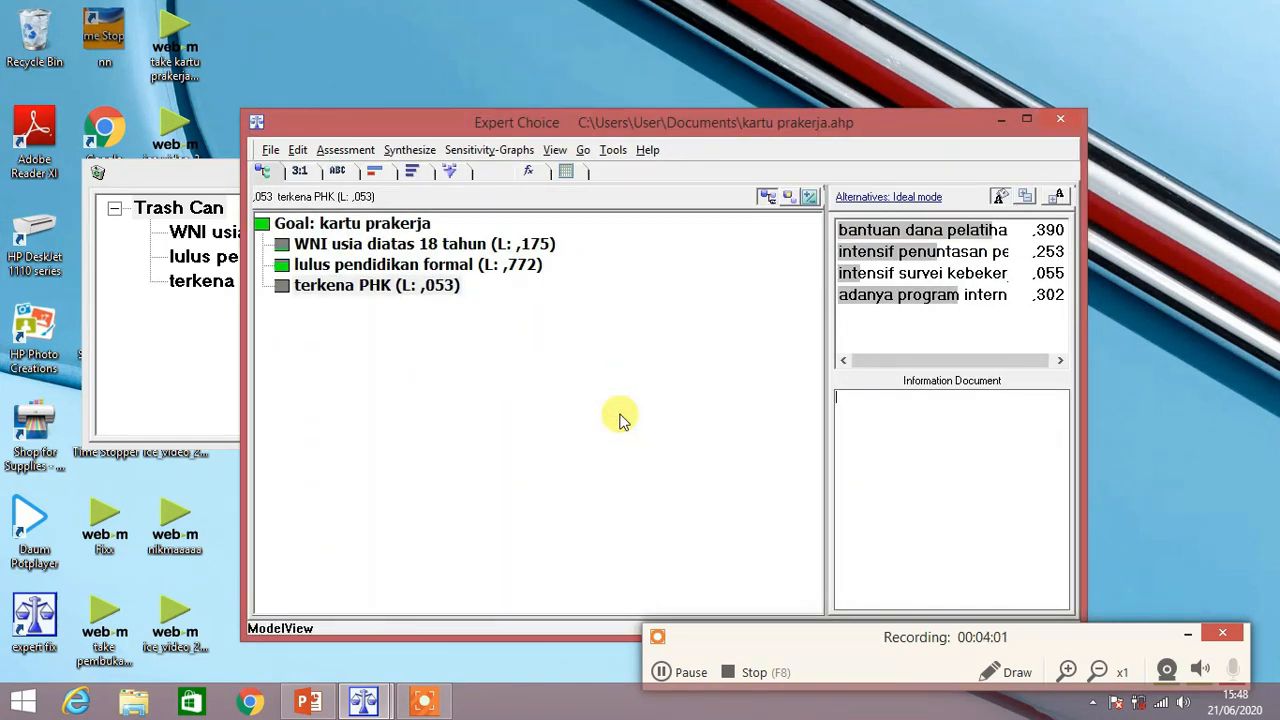
left_click(619, 418)
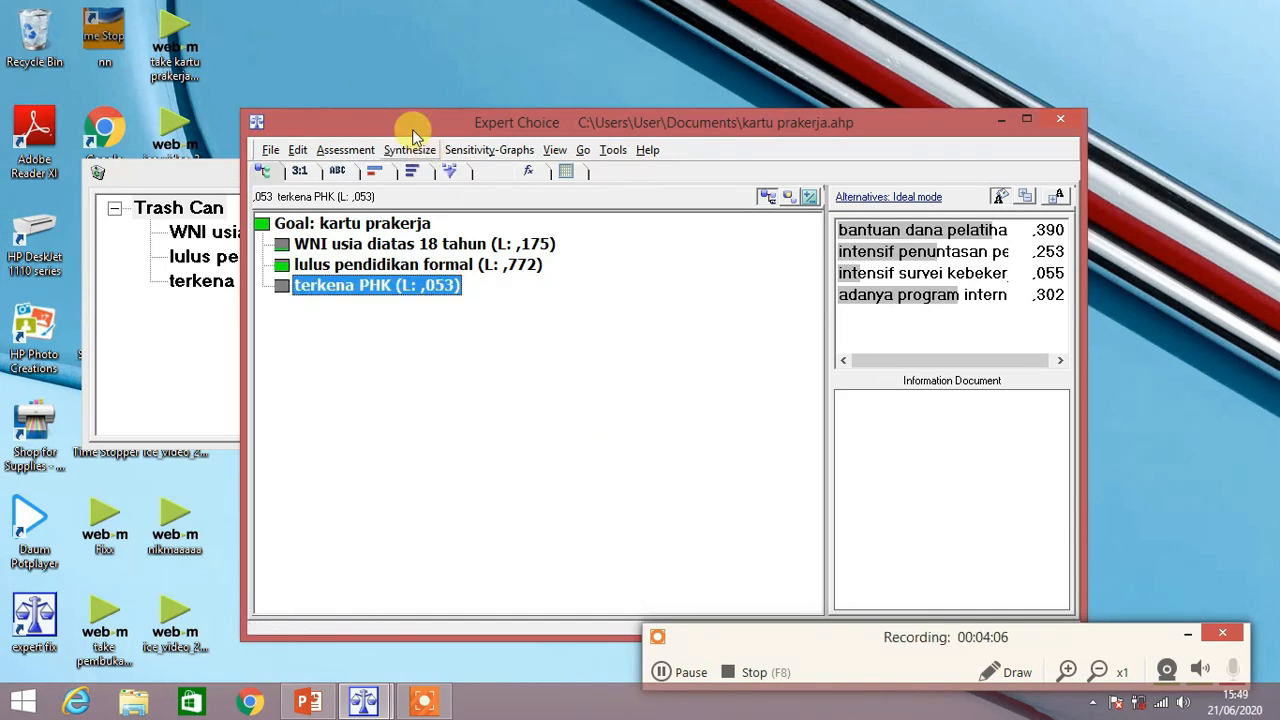
Select the goal "kartu prakerja" in the model tree and synthesize the alternatives with respect to the goal.
left_click(384, 229)
double_click(384, 233)
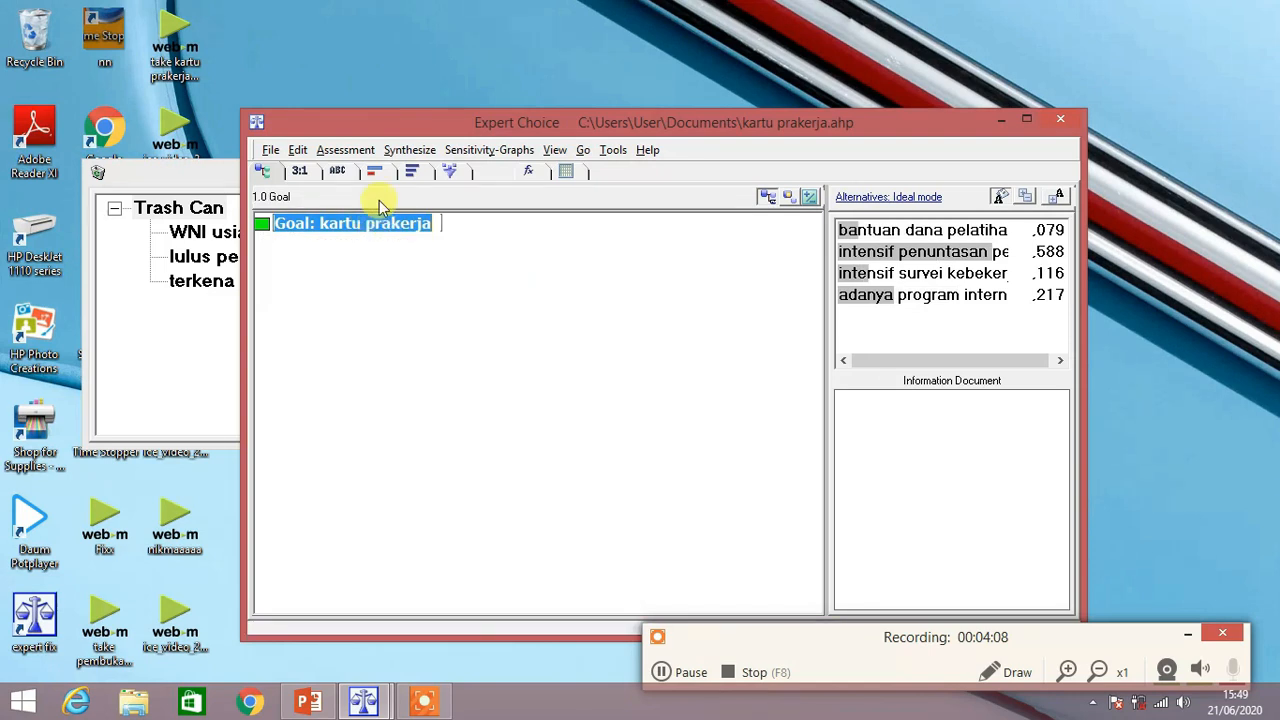
left_click(425, 150)
left_click(403, 152)
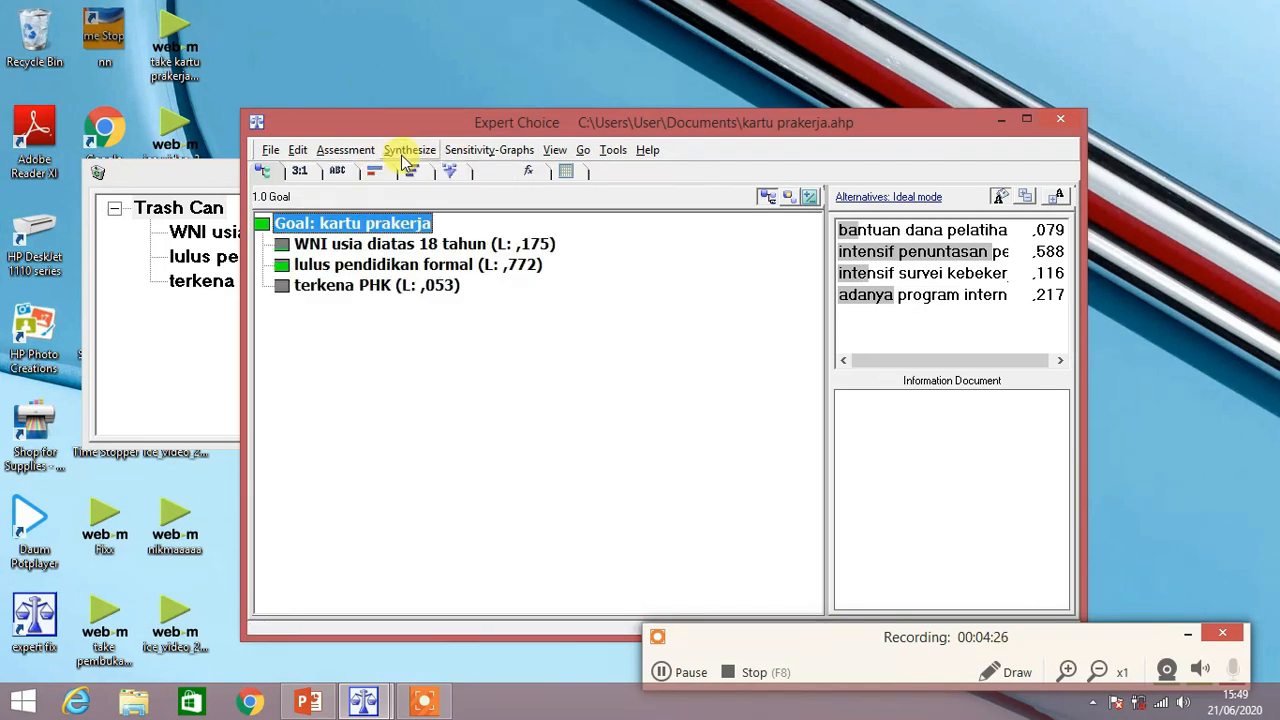
left_click(403, 152)
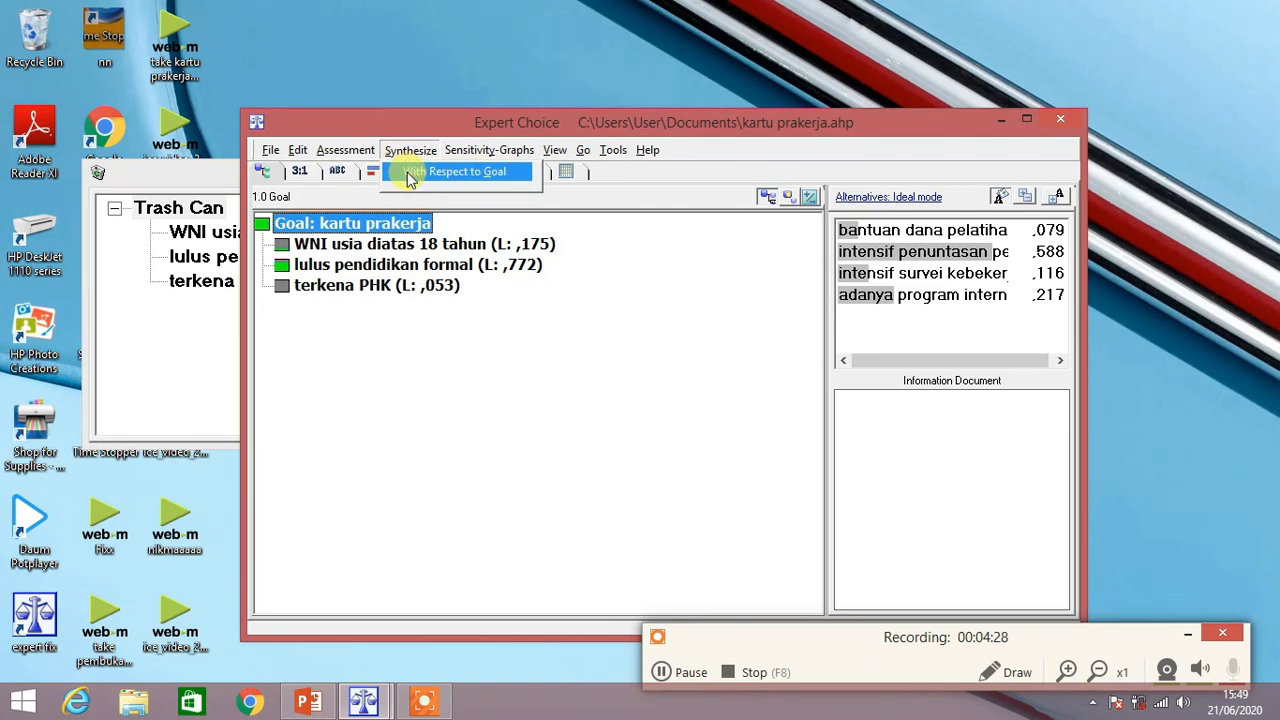
left_click(410, 176)
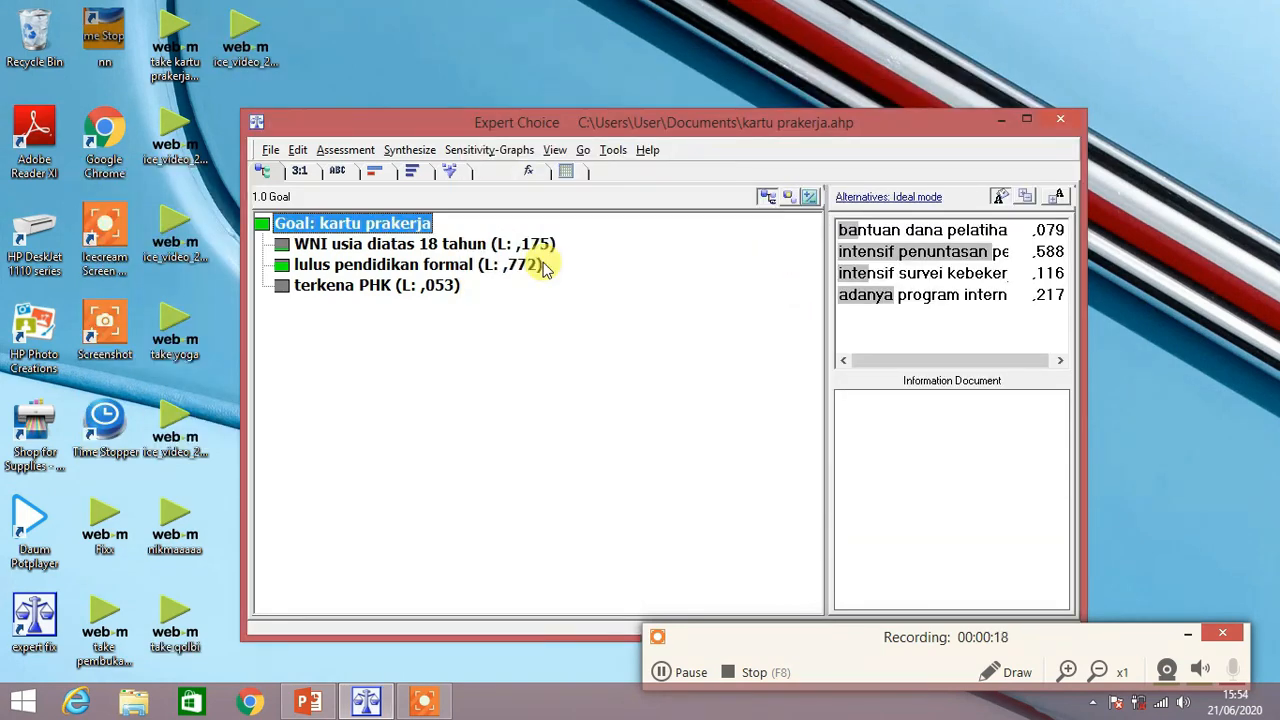
Open the four sensitivity graphs for the goal "kartu prakerja" and activate the Dynamic Sensitivity graph.
left_click(485, 150)
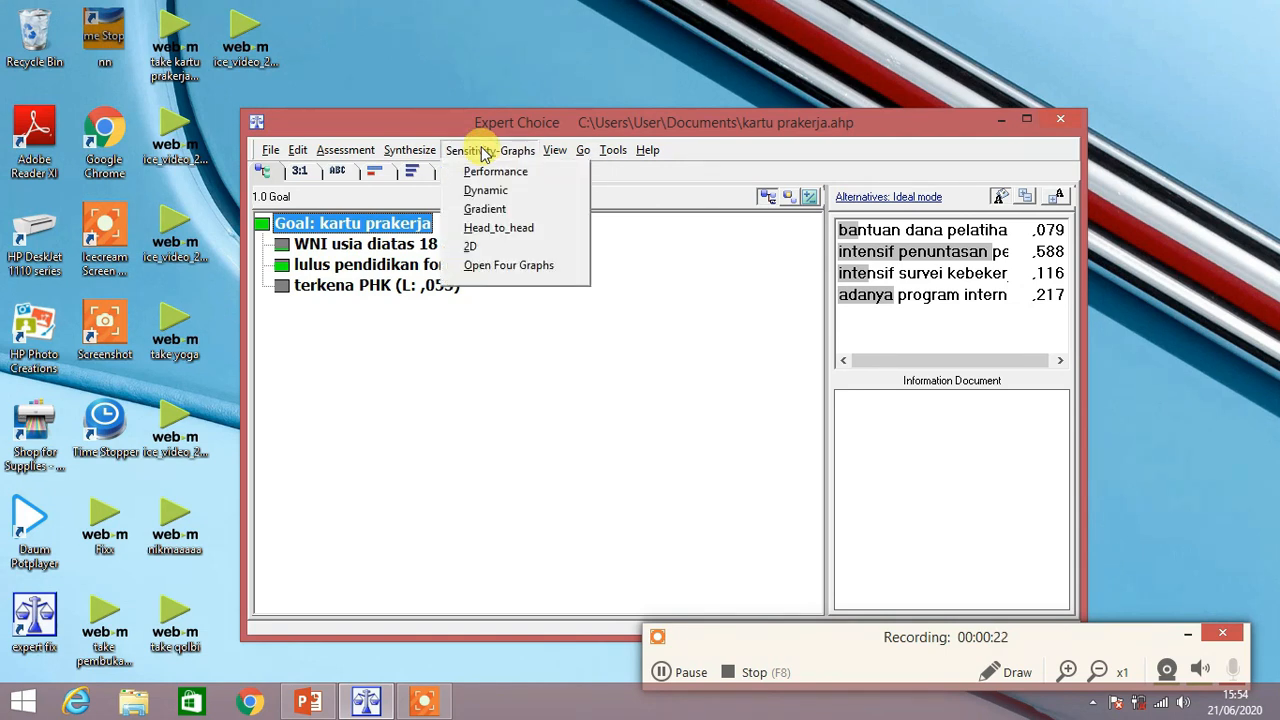
left_click(500, 266)
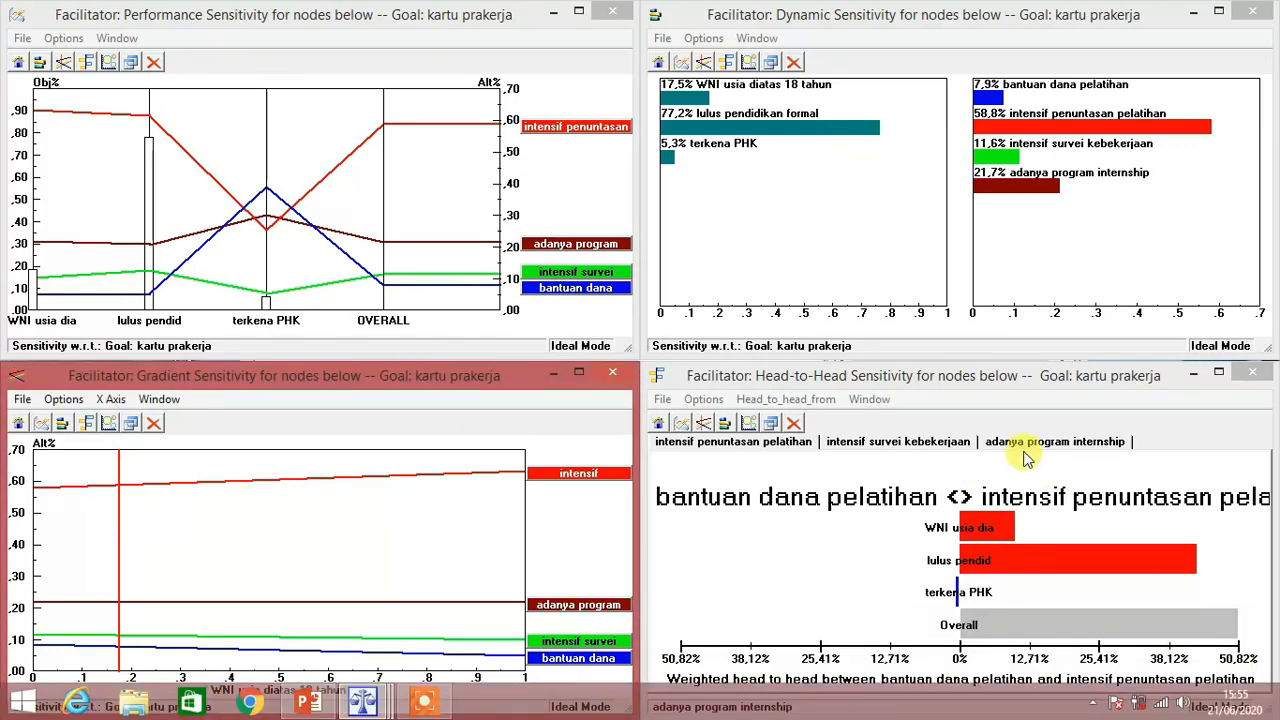
left_click(846, 240)
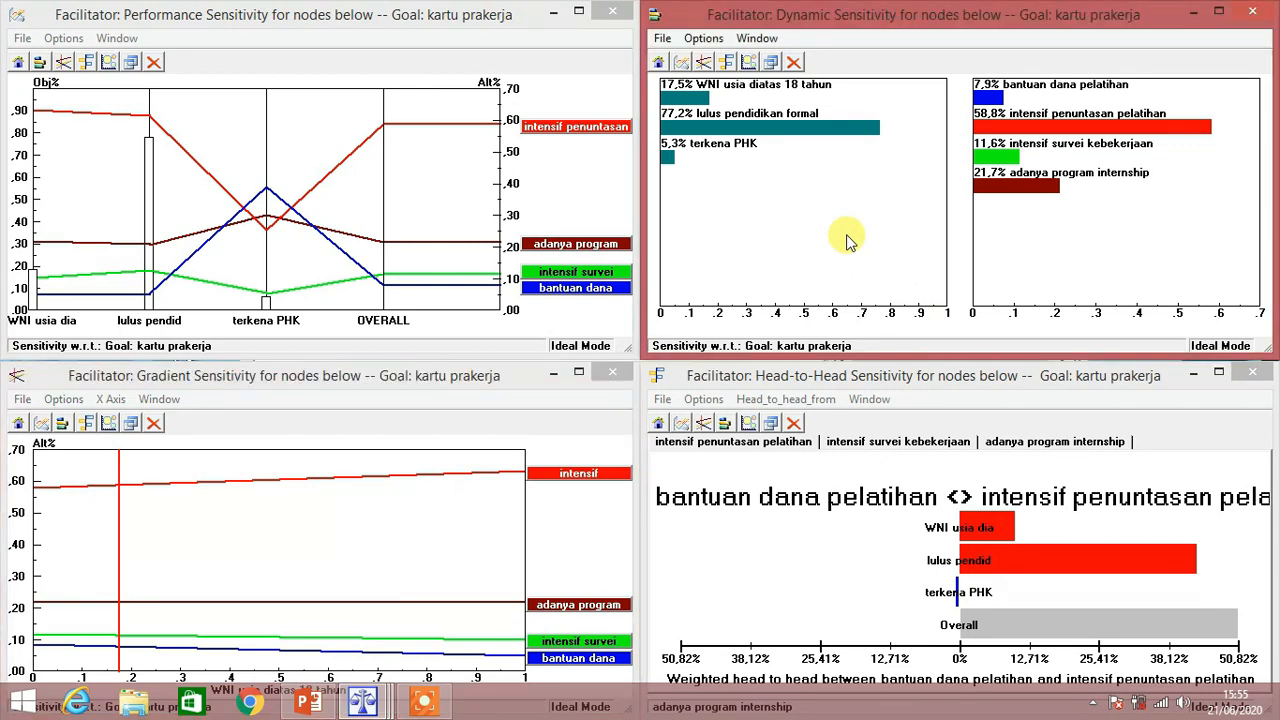